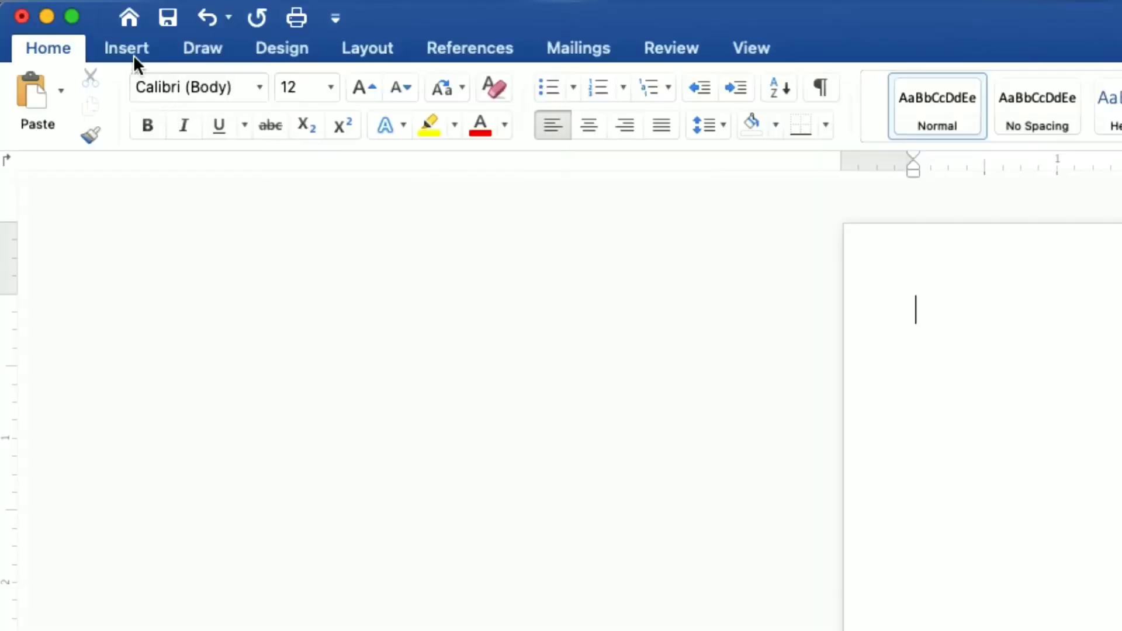
# Insert the picture 'plain pink background.jpg' from file
pyautogui.click(123, 36)
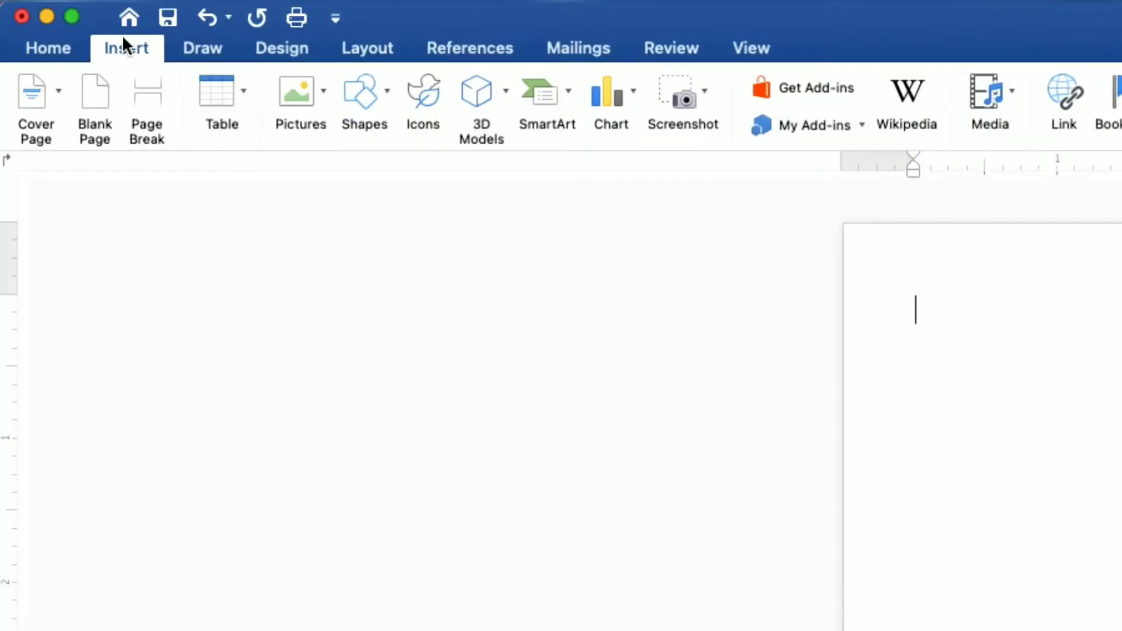
pyautogui.click(309, 87)
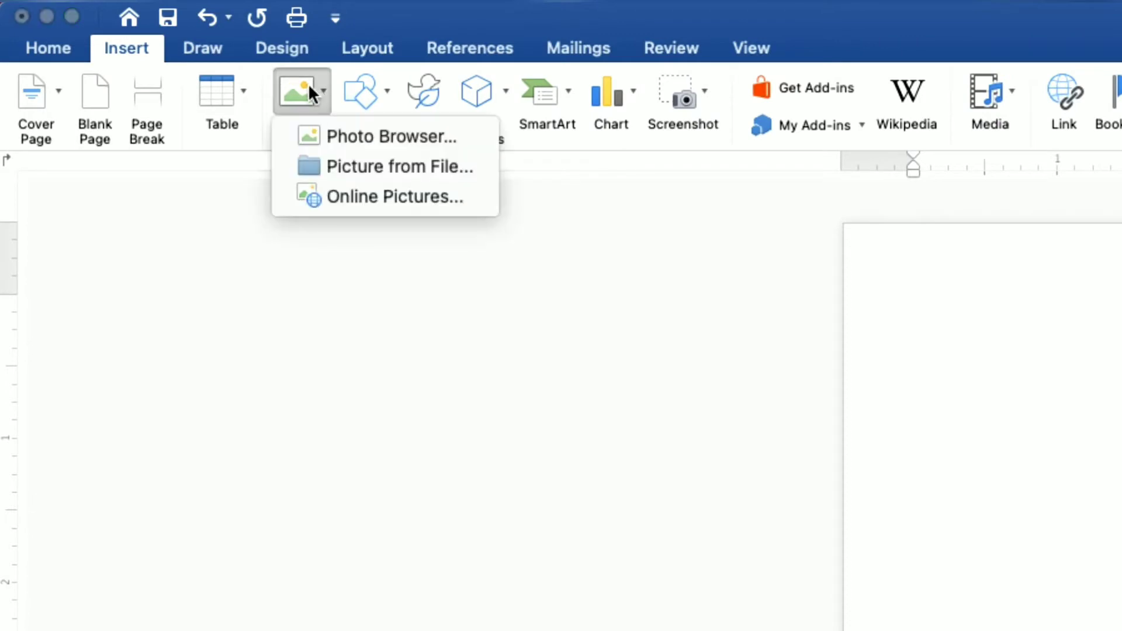
pyautogui.click(346, 166)
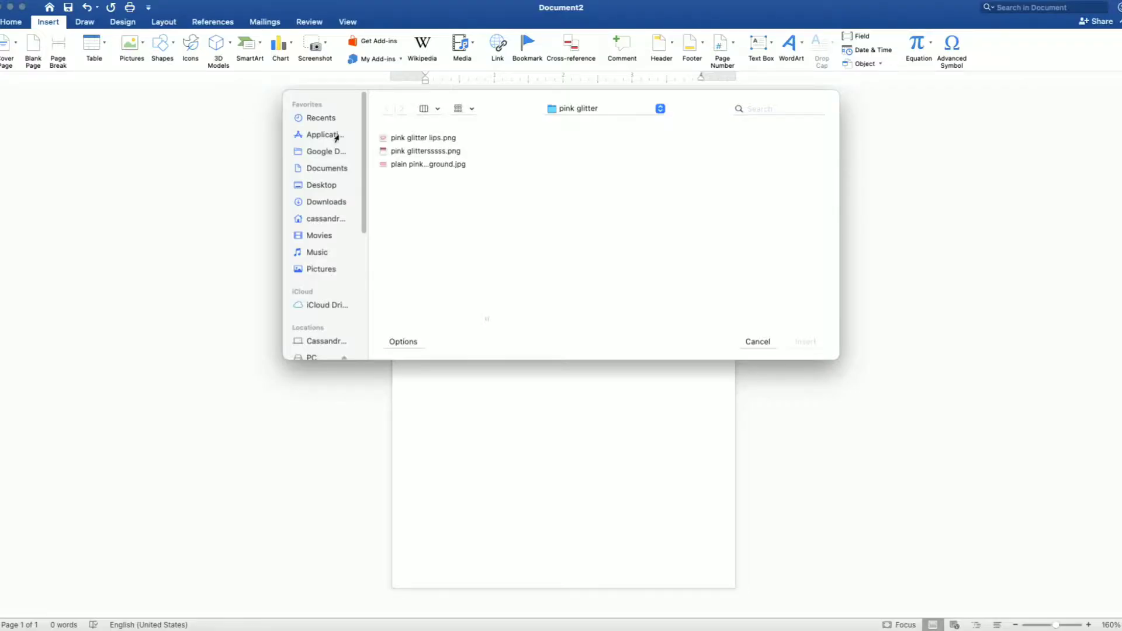
pyautogui.click(292, 204)
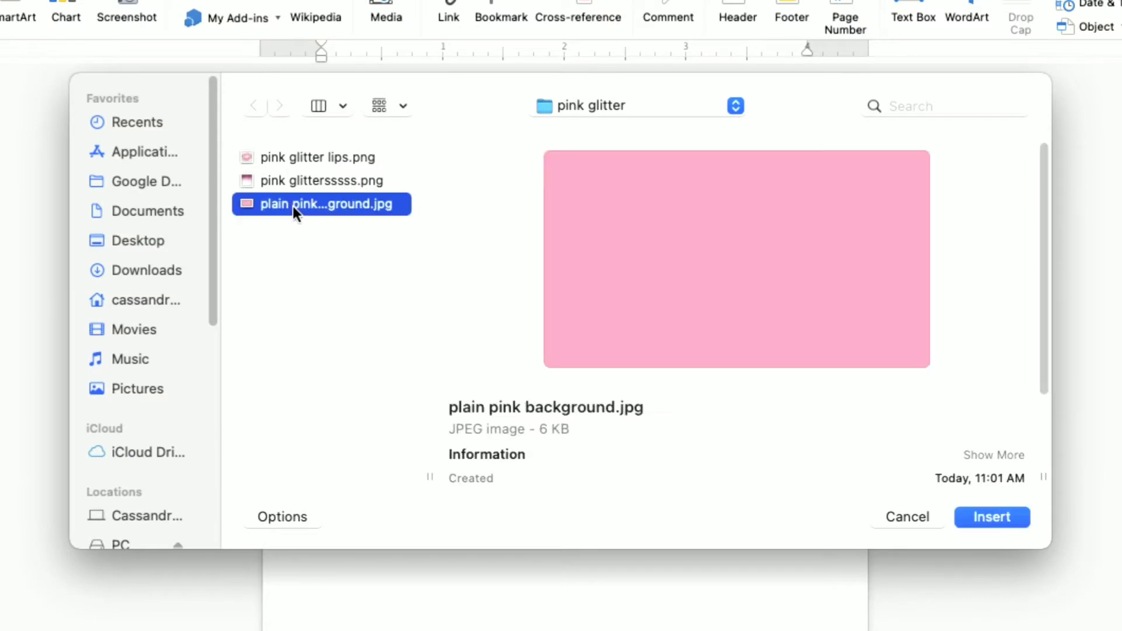
pyautogui.click(995, 518)
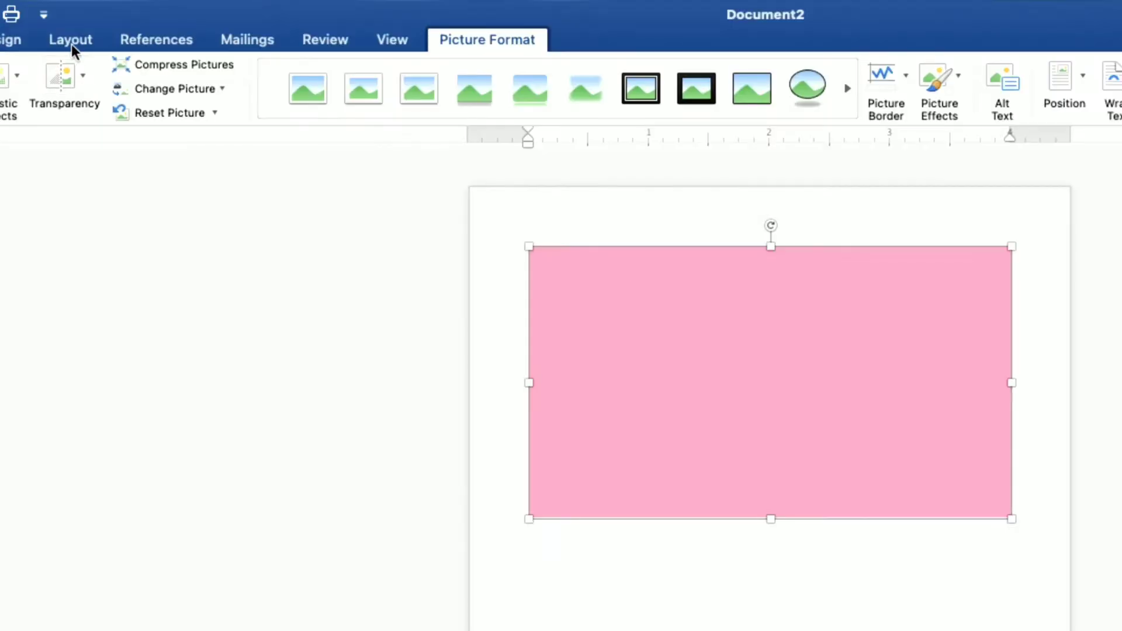
# Place the pink picture behind text, rotate it 90° right, and stretch it to fill the page (about 5.04 x 8.96 in)
pyautogui.click(163, 22)
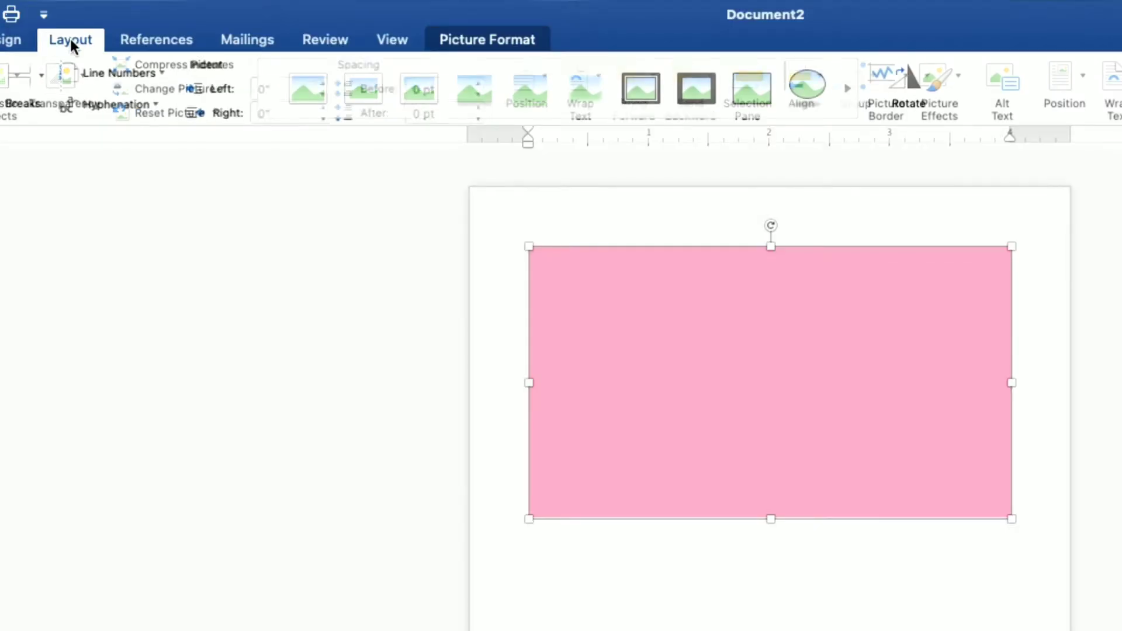
pyautogui.click(573, 80)
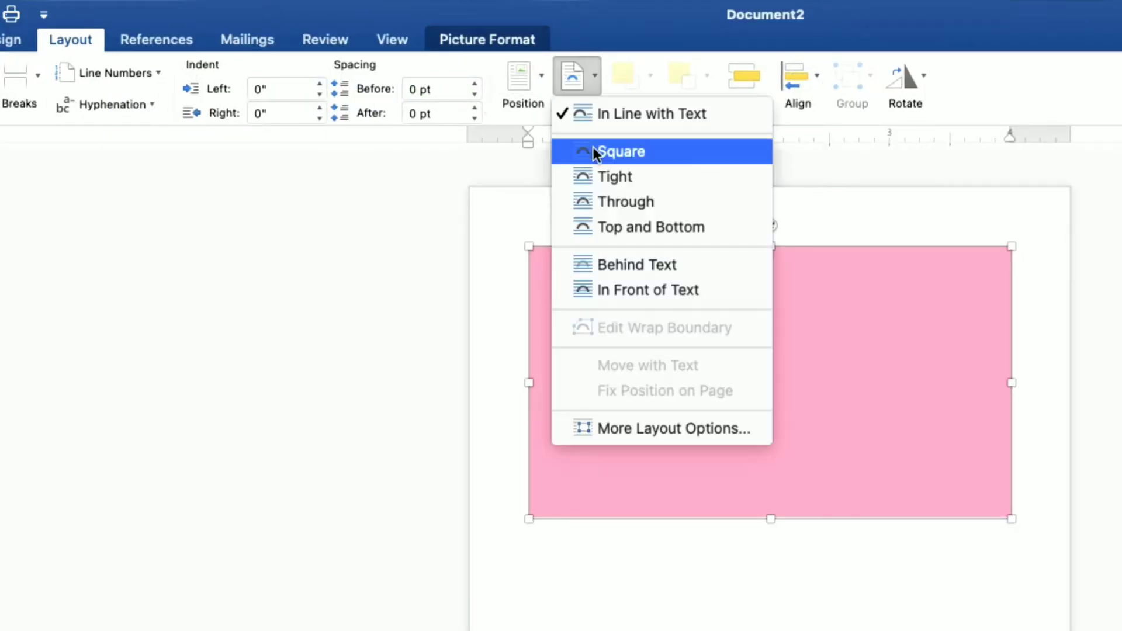
pyautogui.click(619, 264)
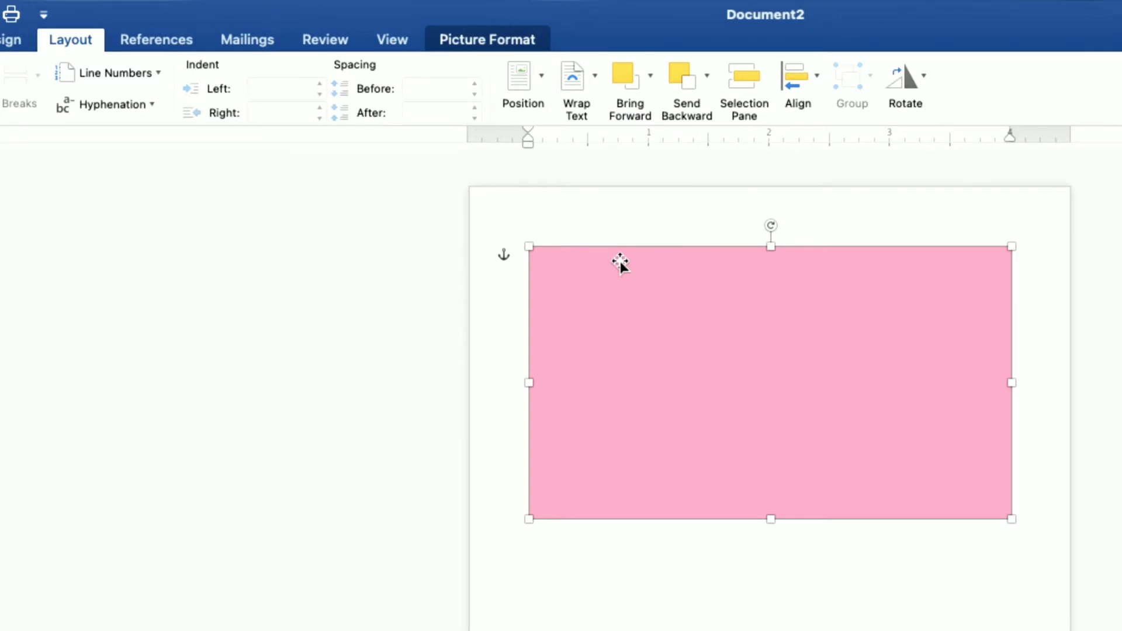
pyautogui.click(905, 96)
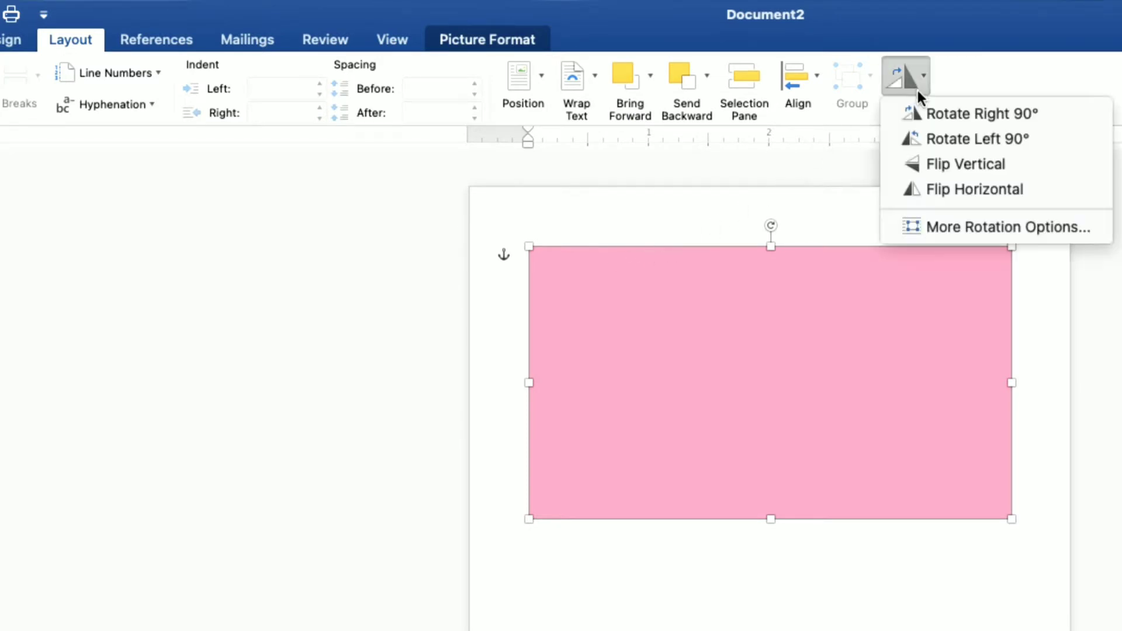
pyautogui.click(926, 117)
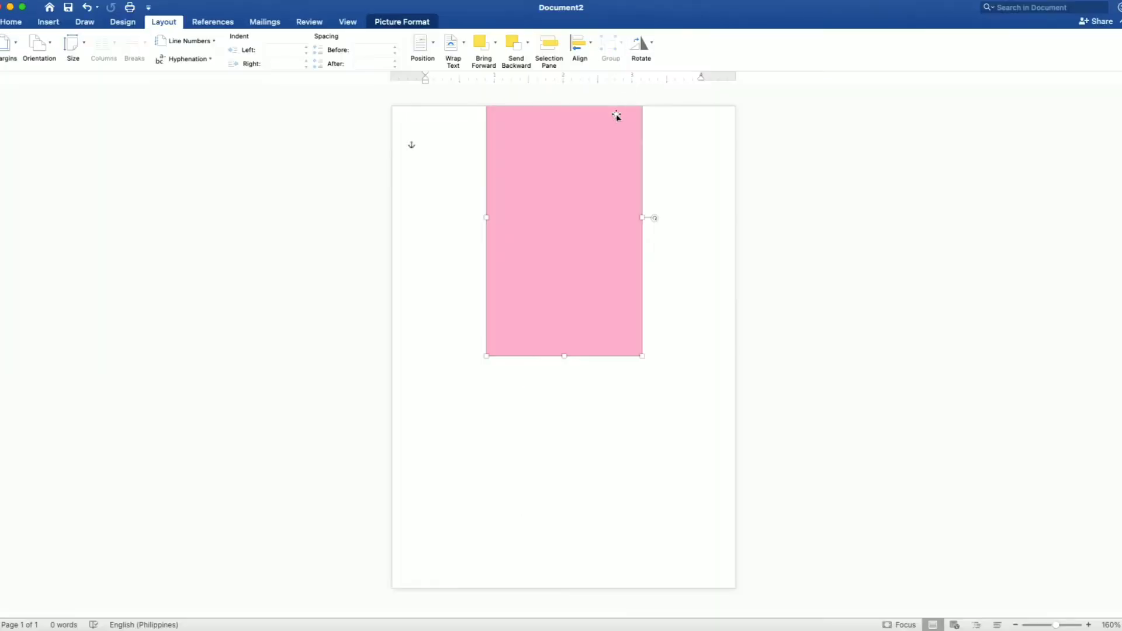
pyautogui.moveTo(606, 125); pyautogui.dragTo(511, 157)
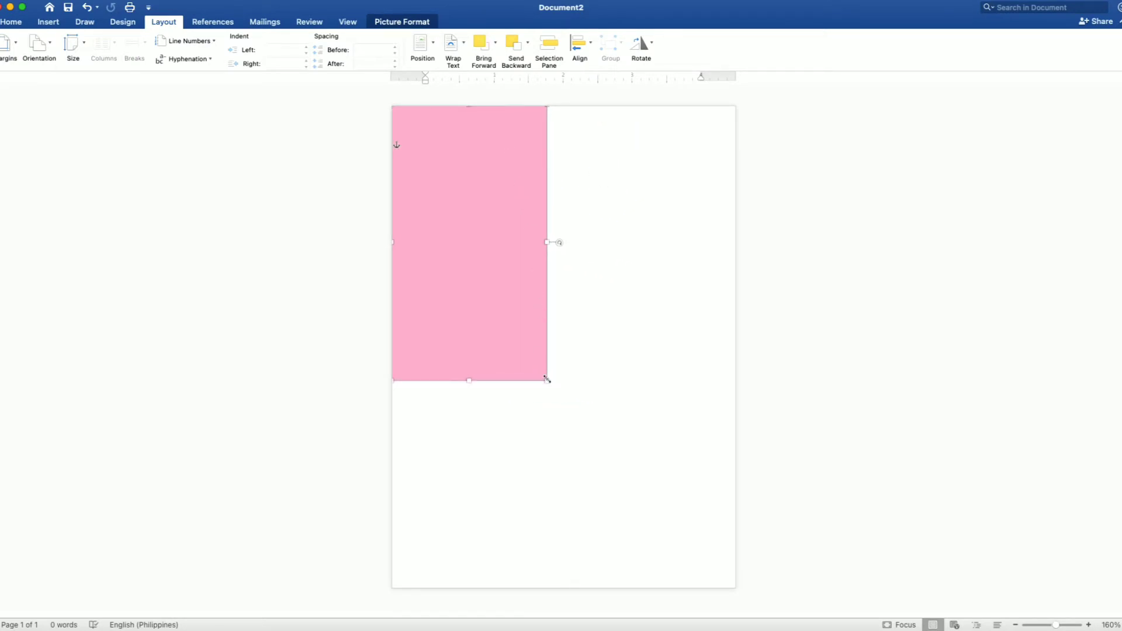
pyautogui.moveTo(547, 380)
pyautogui.mouseDown()
pyautogui.moveTo(694, 557)
pyautogui.moveTo(738, 587)
pyautogui.mouseUp()
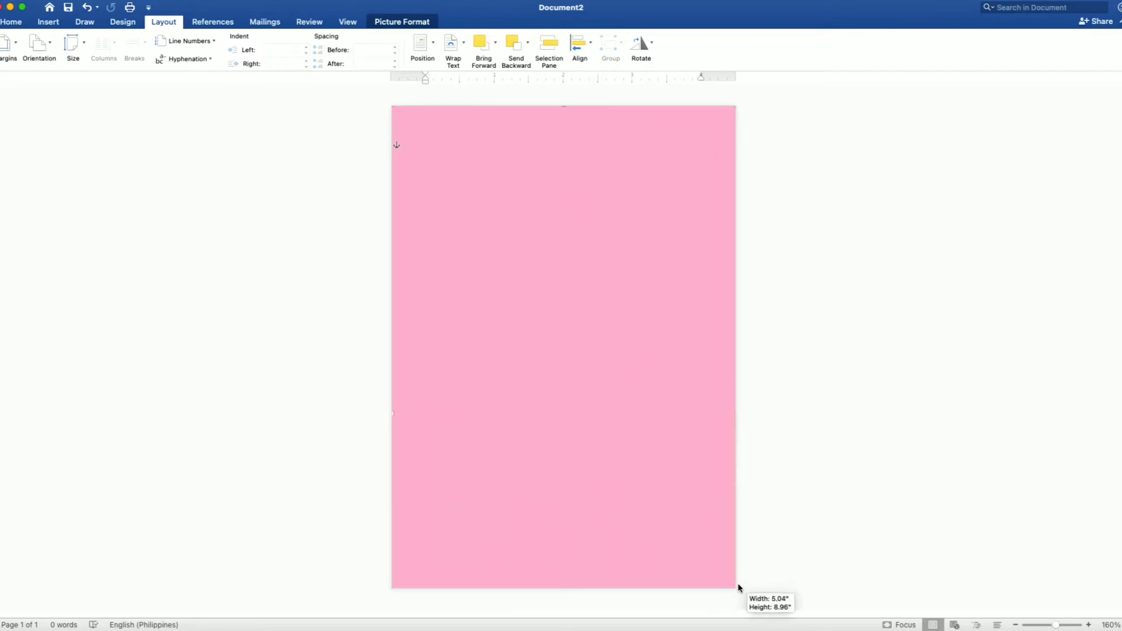
# Insert the picture 'pink glitterssssss.png' from file
pyautogui.click(930, 474)
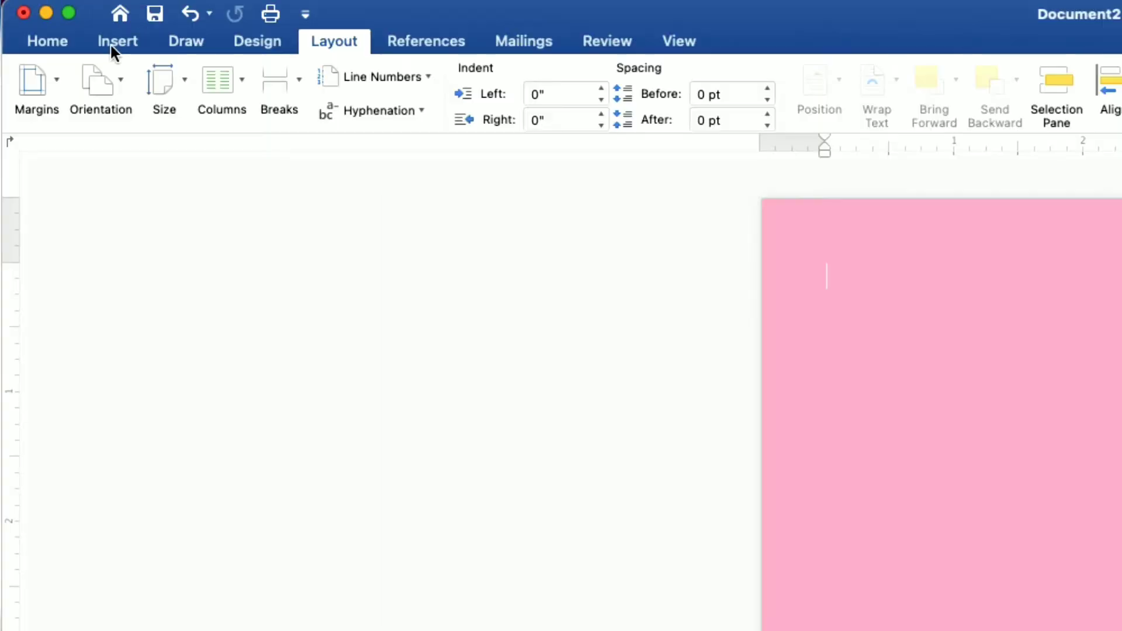
pyautogui.click(48, 24)
pyautogui.click(282, 84)
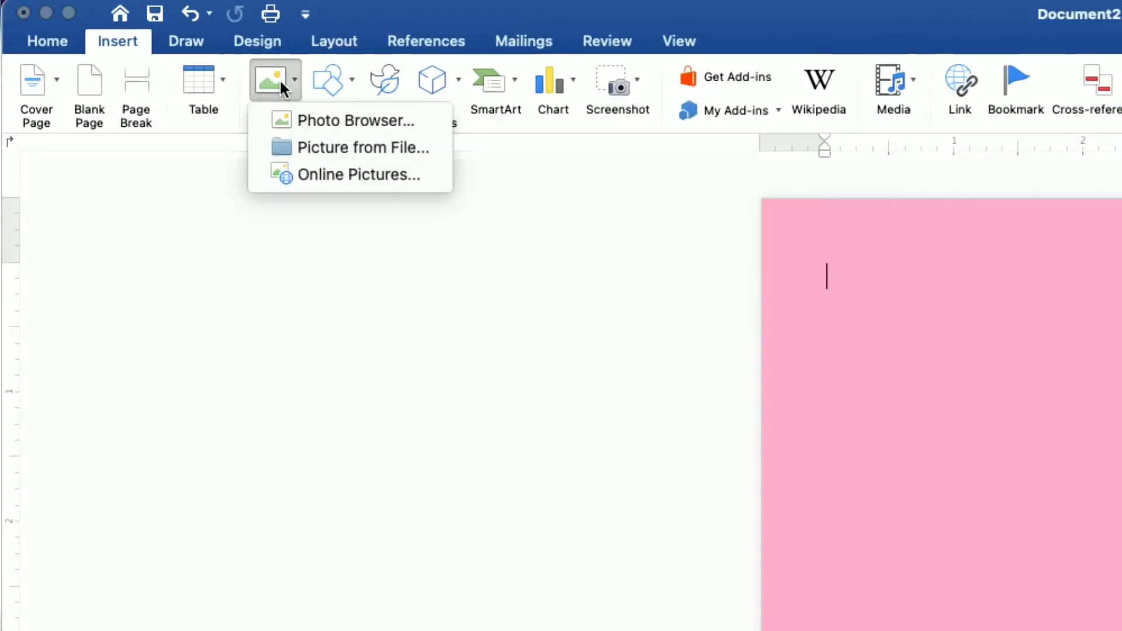
pyautogui.click(314, 147)
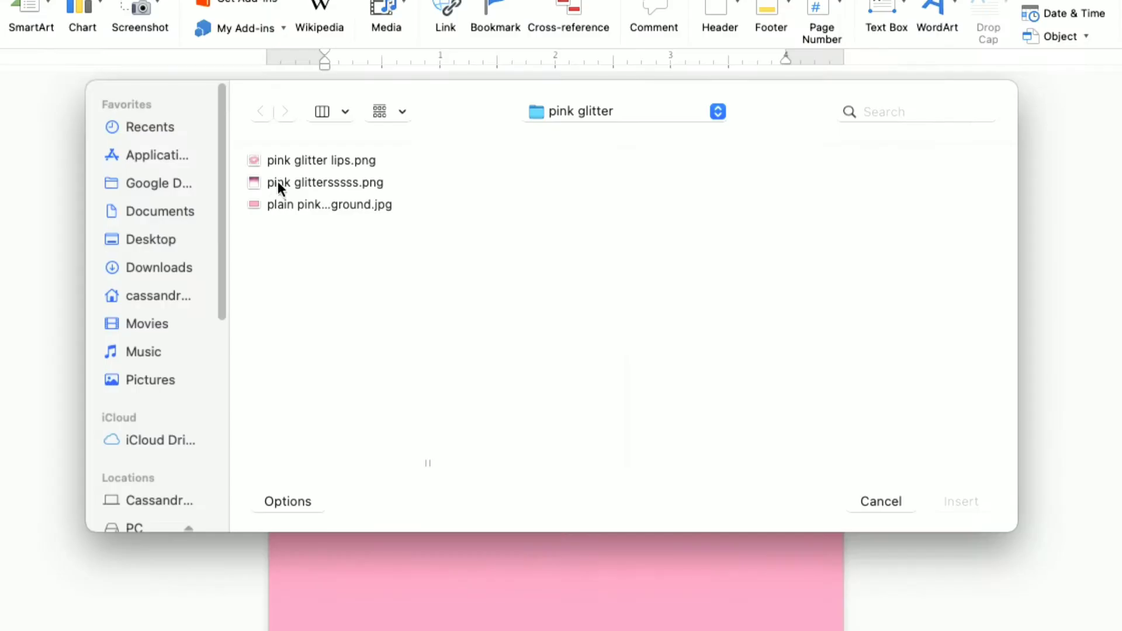
pyautogui.click(278, 181)
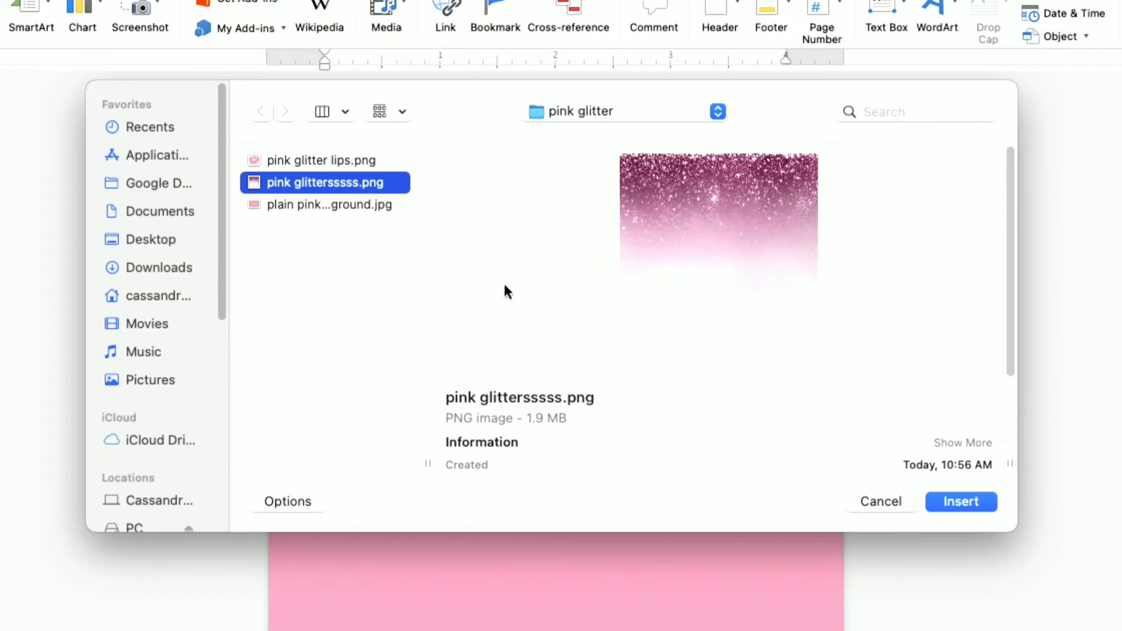
pyautogui.click(953, 500)
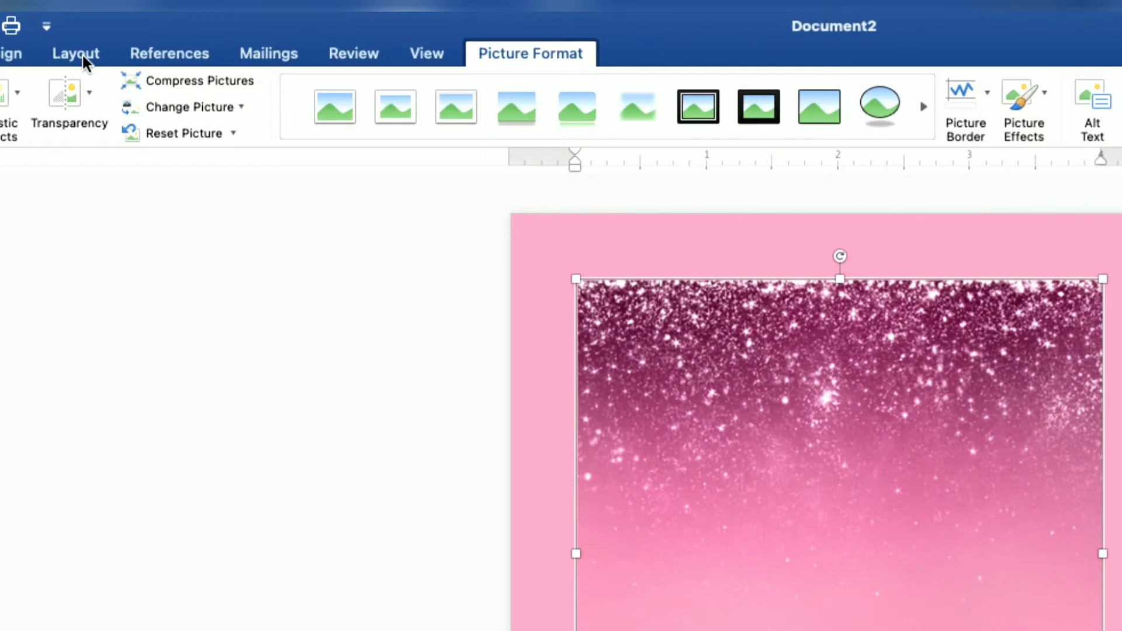
# Put the glitter picture behind text at the top-left, enlarged to the page width
pyautogui.click(171, 26)
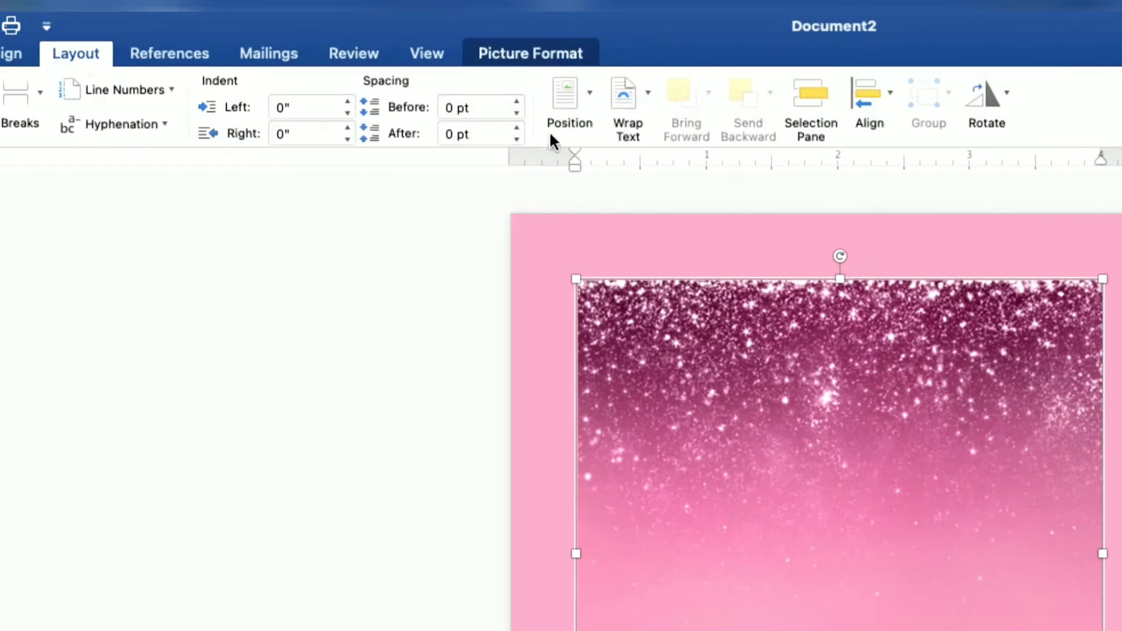
pyautogui.click(648, 107)
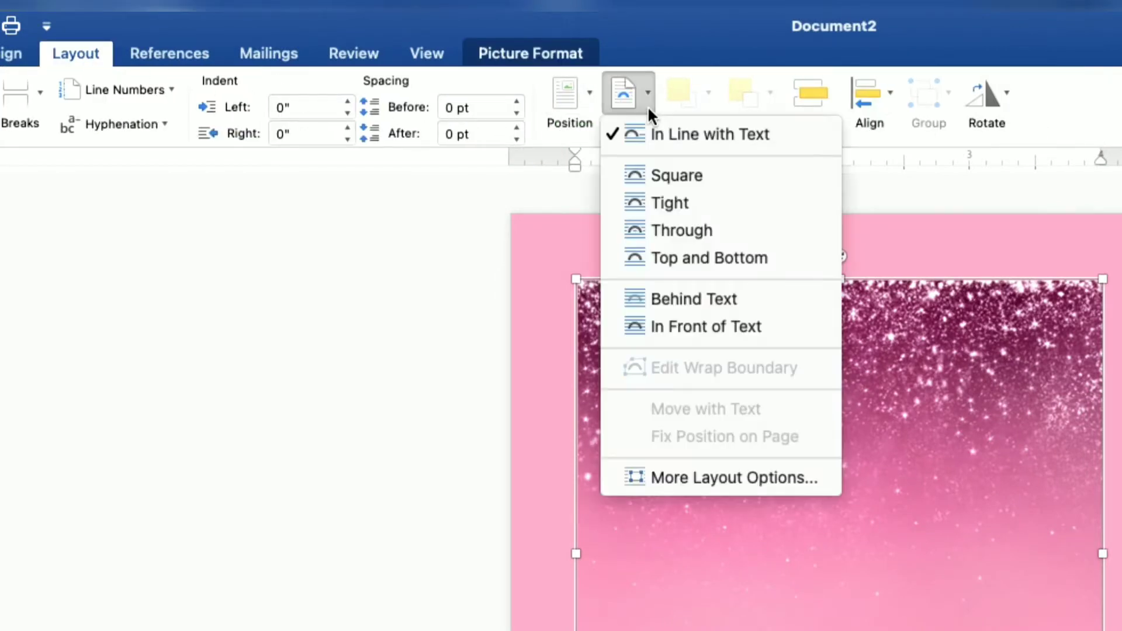
pyautogui.click(675, 298)
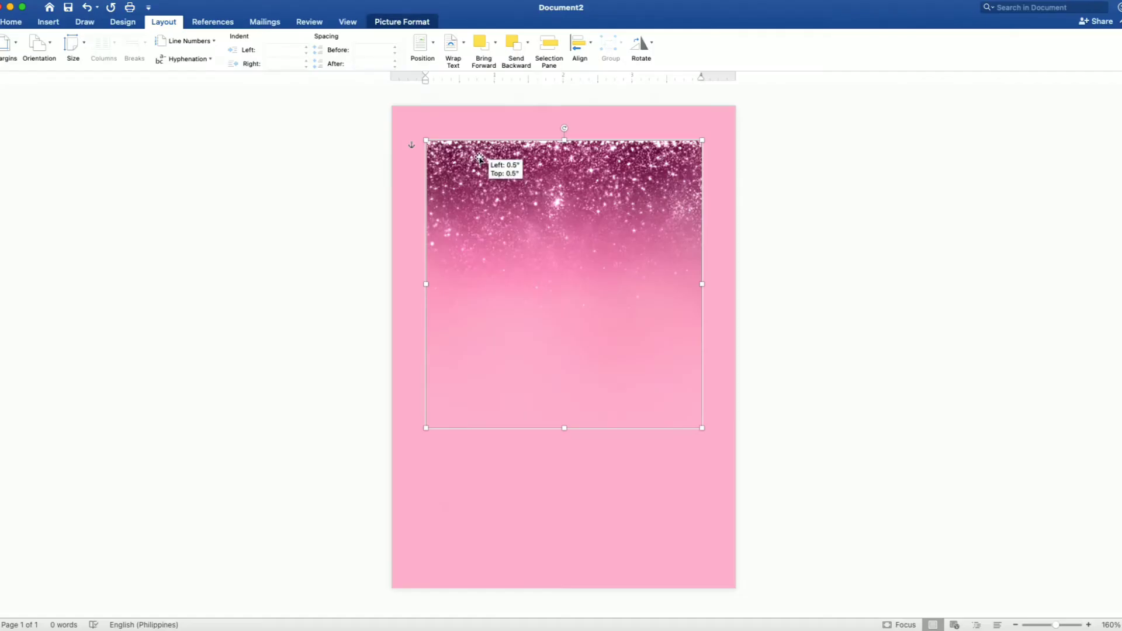
pyautogui.moveTo(479, 158); pyautogui.dragTo(445, 123)
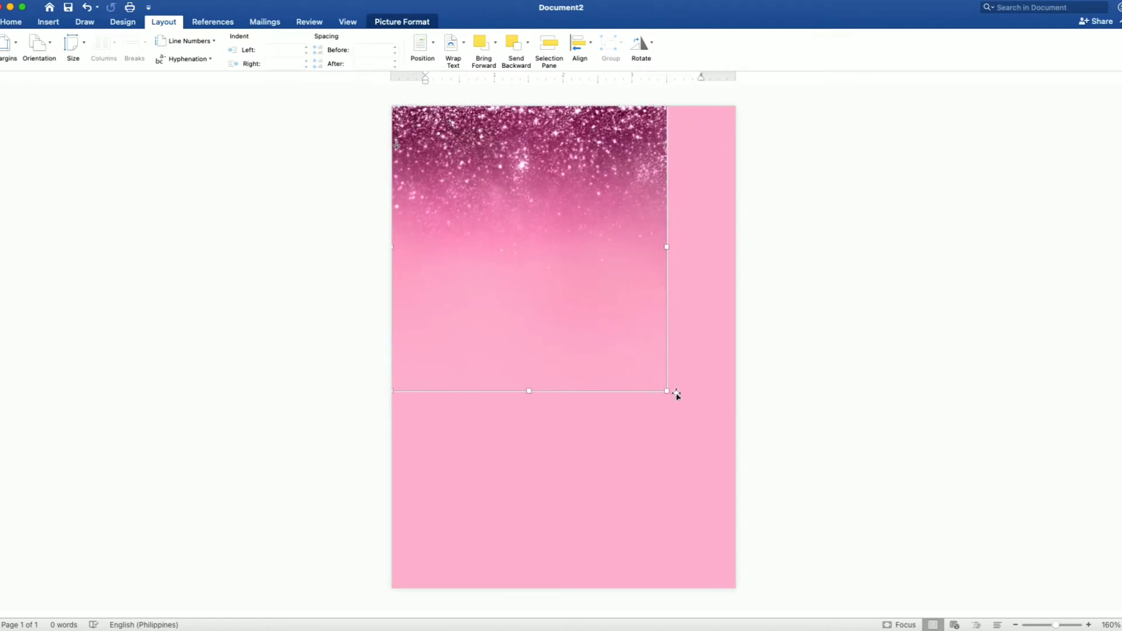
pyautogui.moveTo(668, 390); pyautogui.dragTo(738, 445)
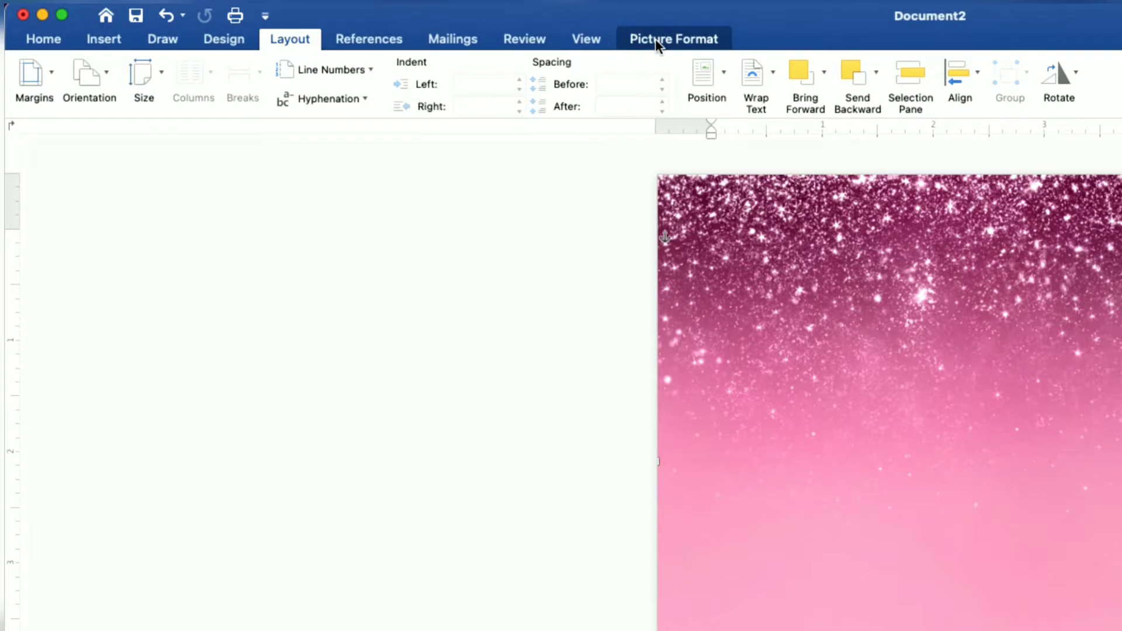
# Brighten the glitter picture with a brighter Corrections preset
pyautogui.click(656, 41)
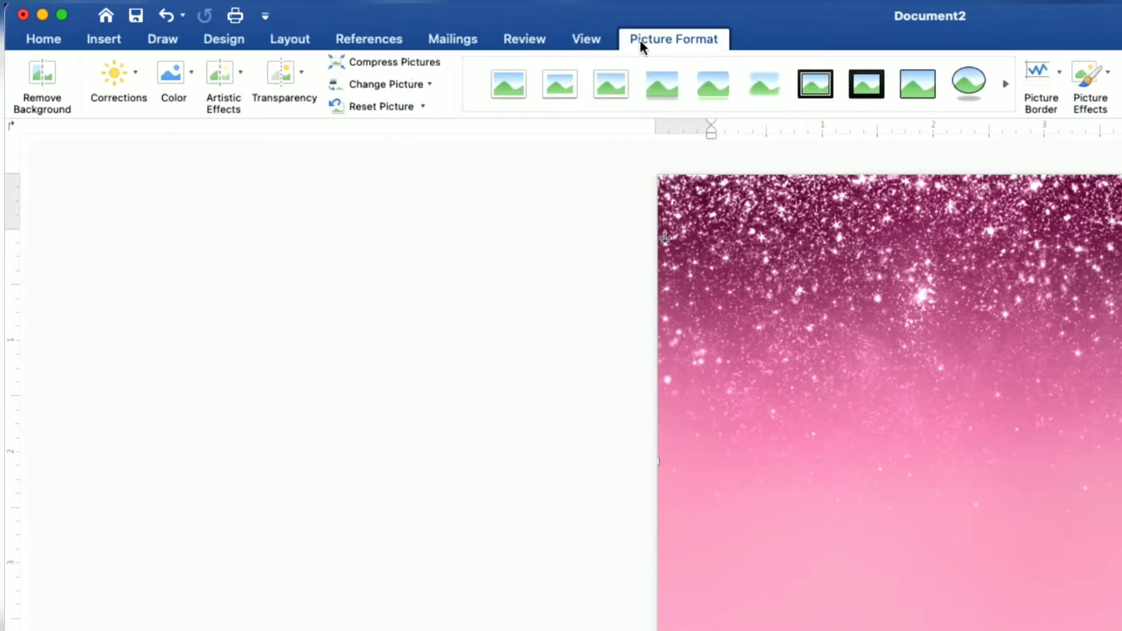
pyautogui.click(135, 72)
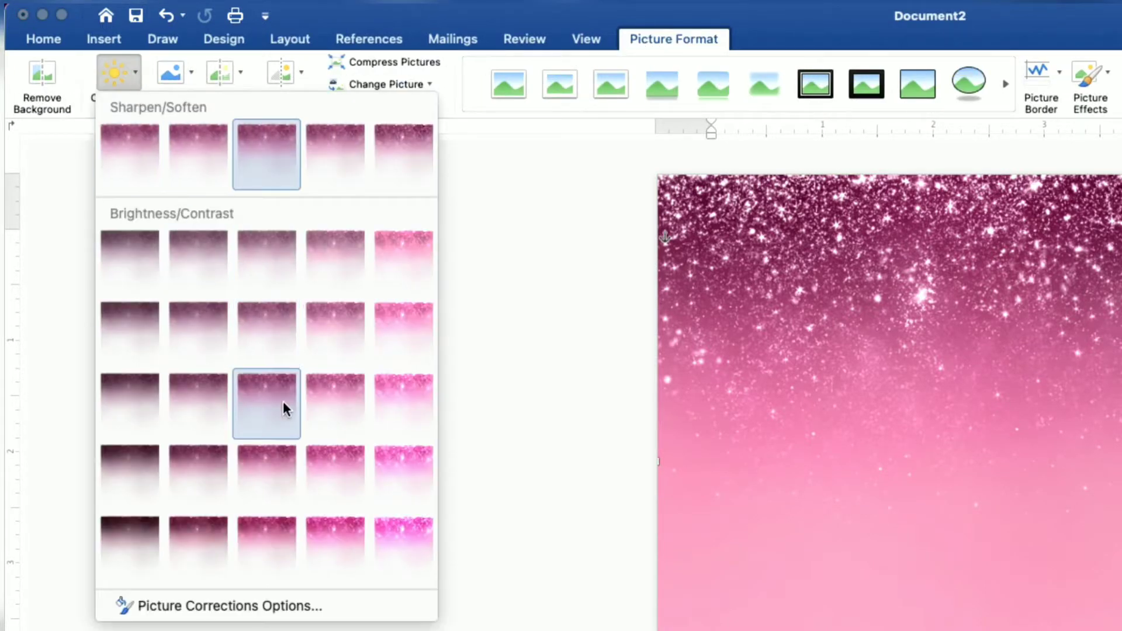
pyautogui.click(392, 420)
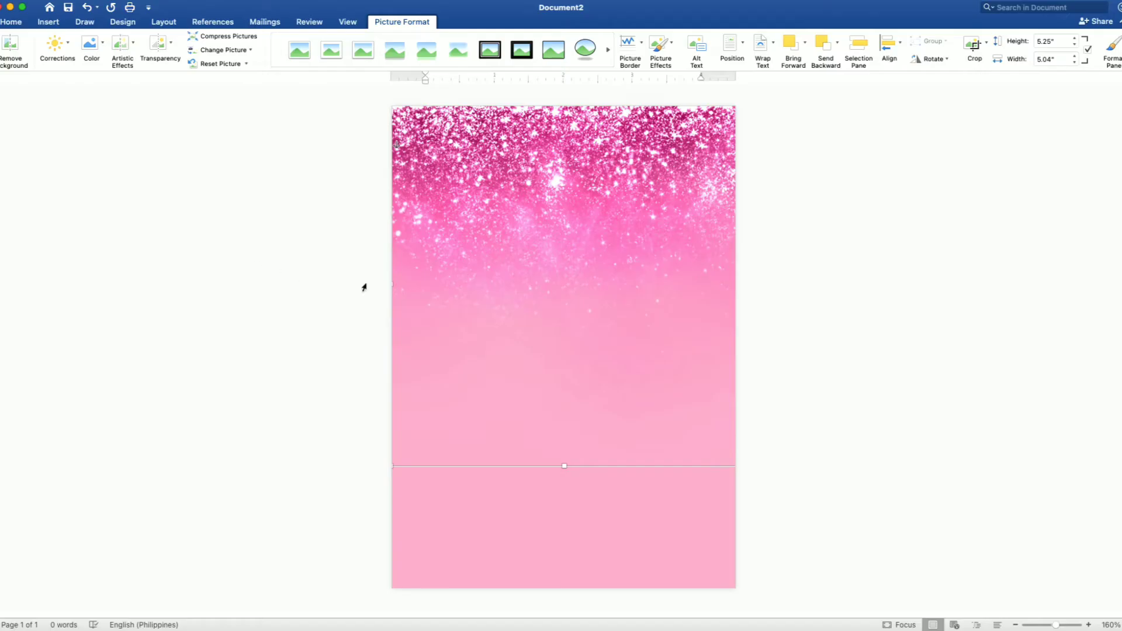
pyautogui.click(914, 379)
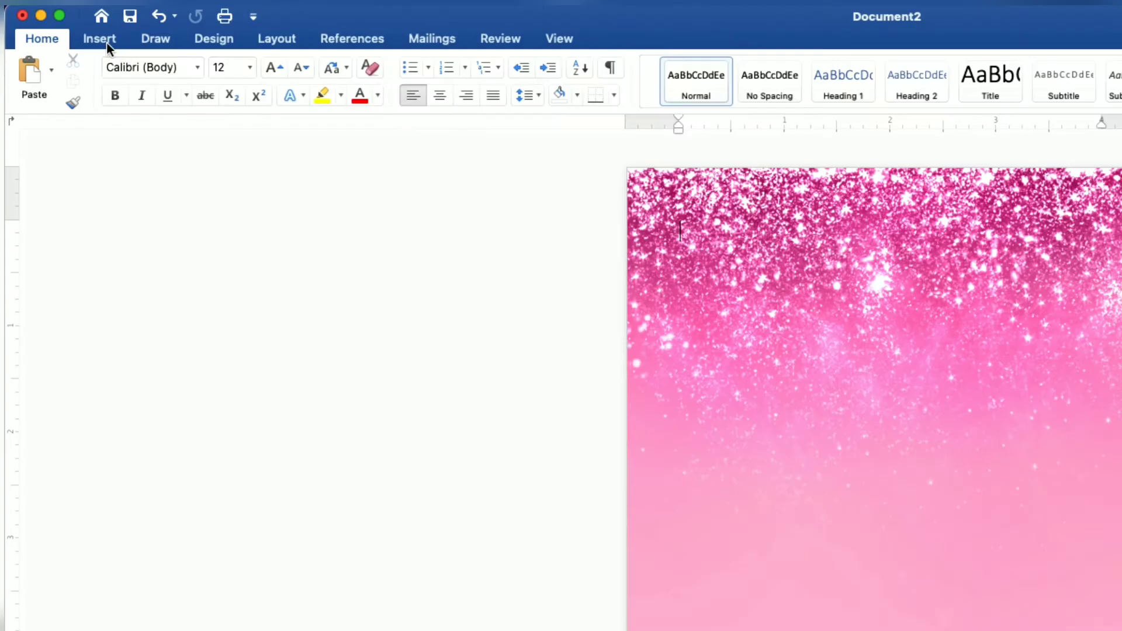
# Draw a wide rectangle, about 4.71 x 1.63 inches, near the top of the page
pyautogui.click(52, 23)
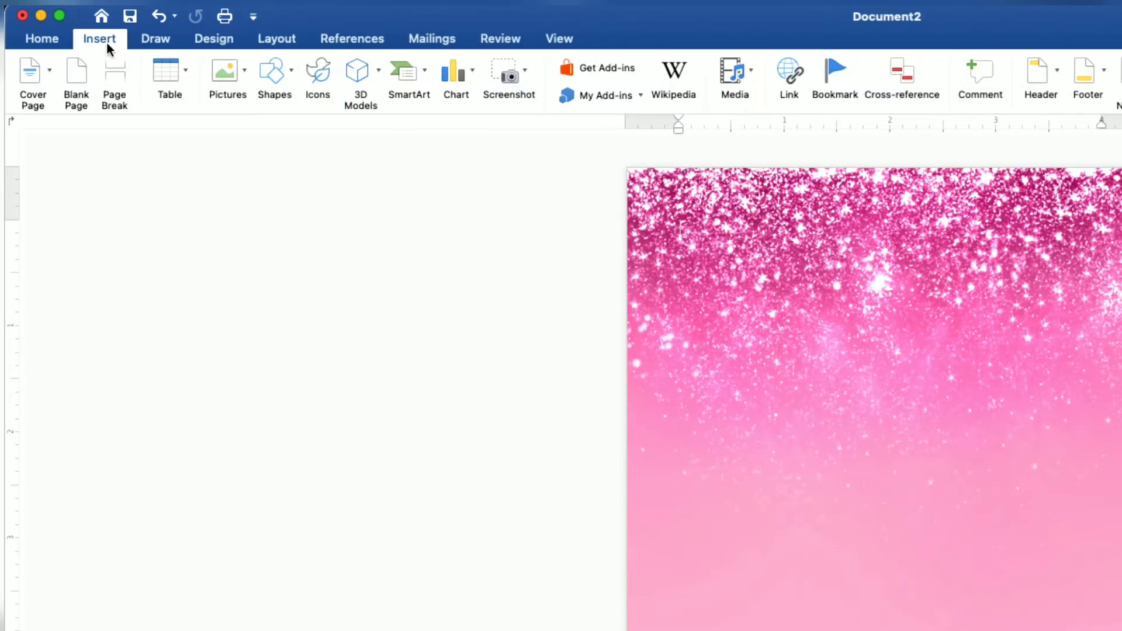
pyautogui.click(279, 72)
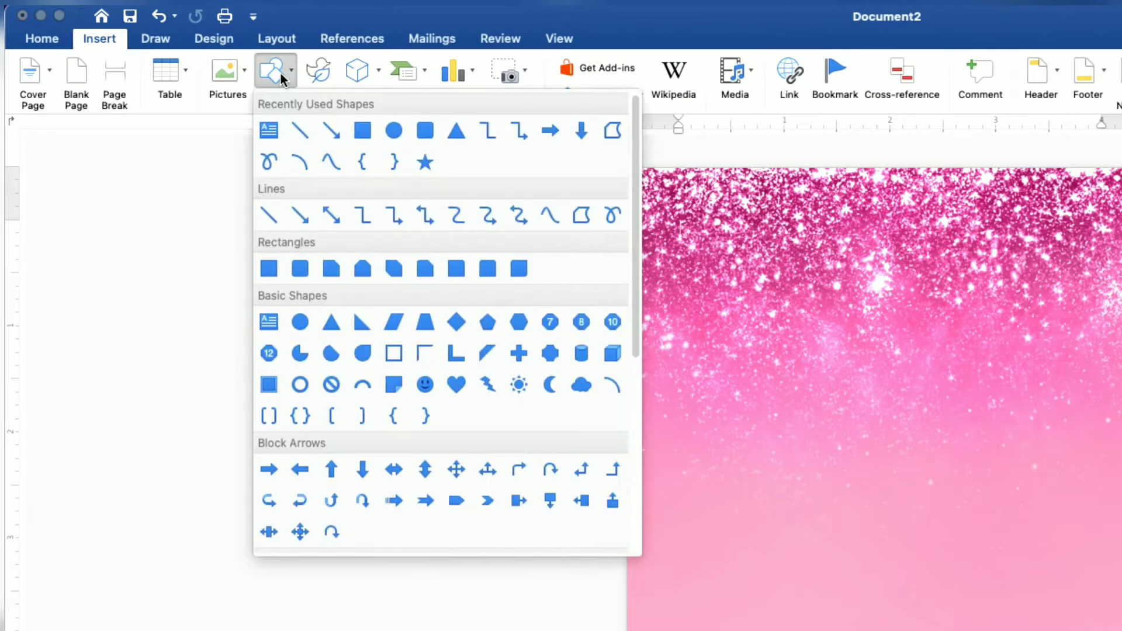
pyautogui.click(363, 130)
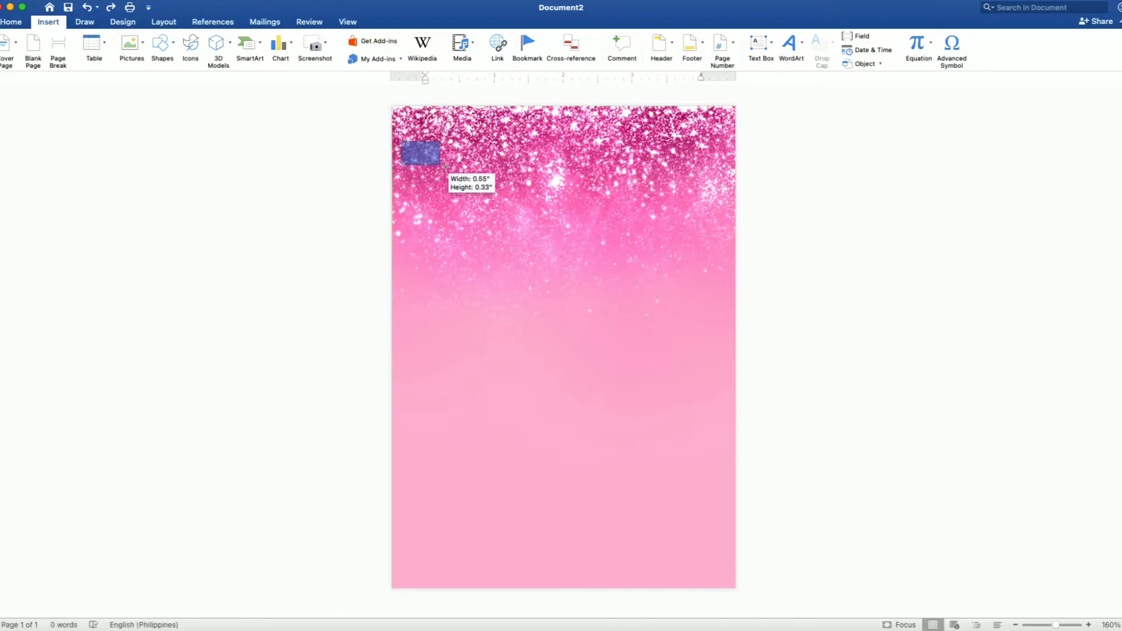
pyautogui.moveTo(447, 167); pyautogui.dragTo(727, 254)
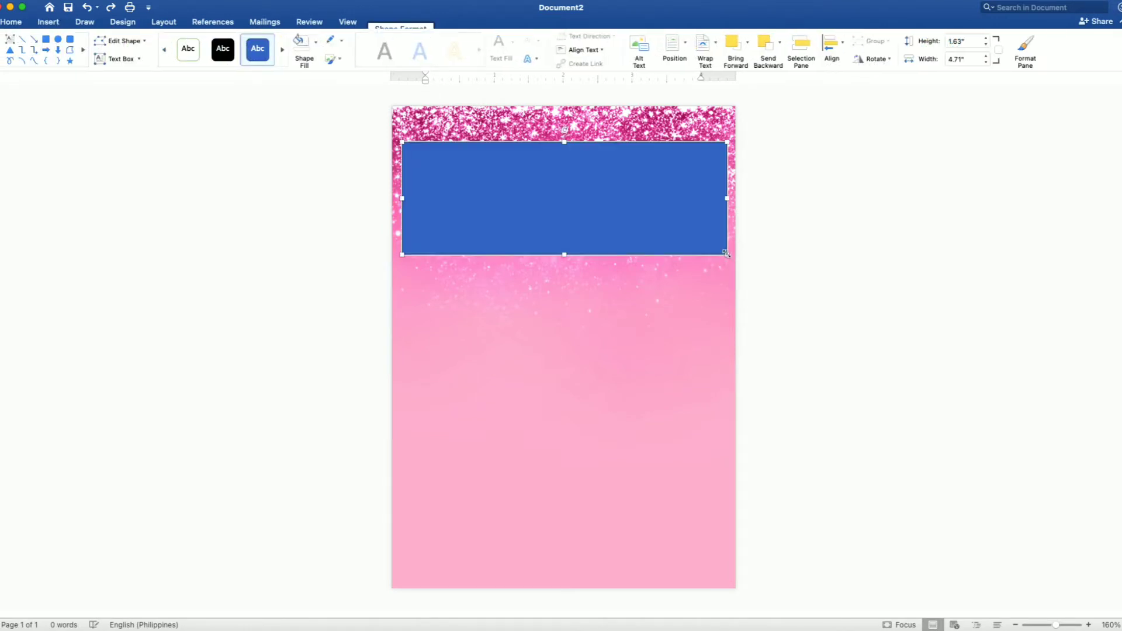
# Add the text 'eighteen' inside the rectangle and select it
pyautogui.rightClick(578, 195)
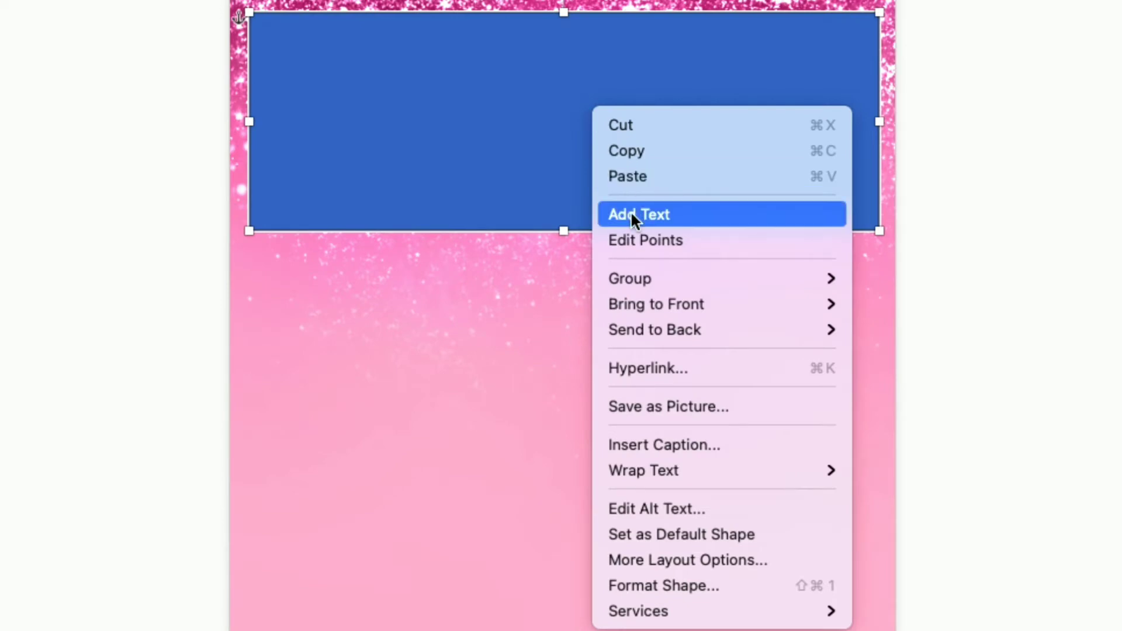
pyautogui.click(601, 249)
pyautogui.write('eighteen')
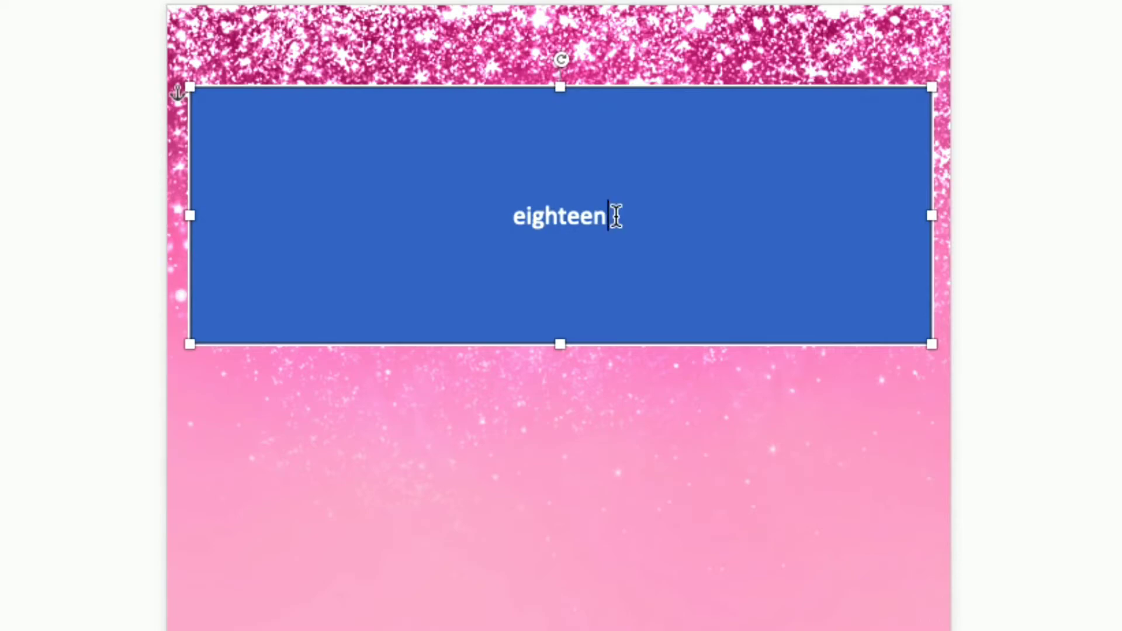
pyautogui.moveTo(616, 216); pyautogui.dragTo(535, 200)
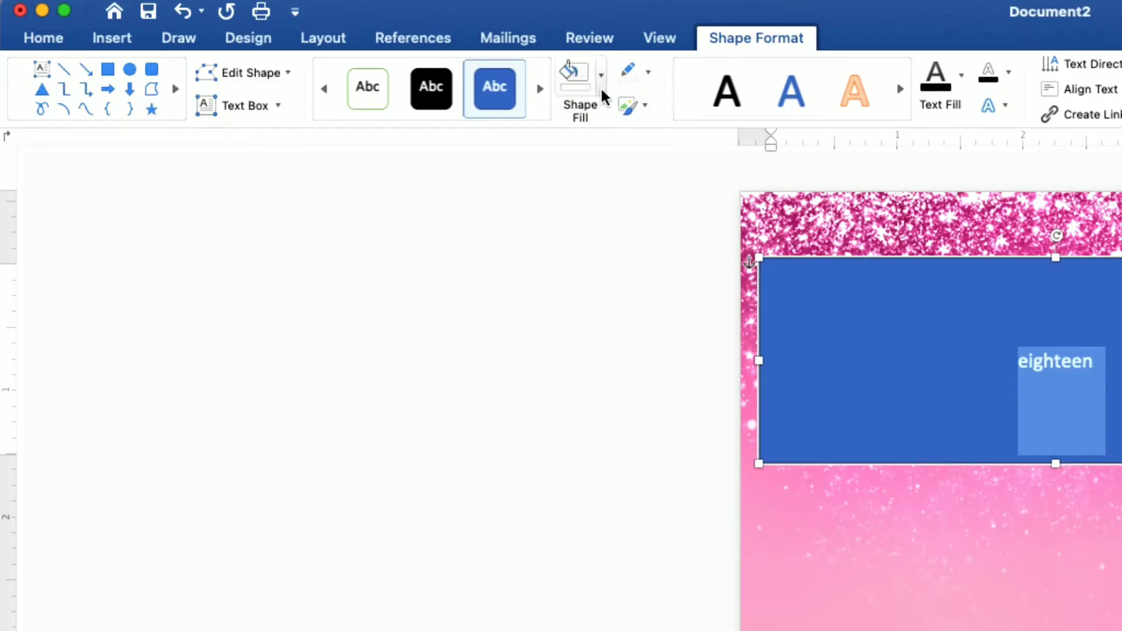
# Give the title box No Fill and No Outline, and make its text black
pyautogui.click(602, 88)
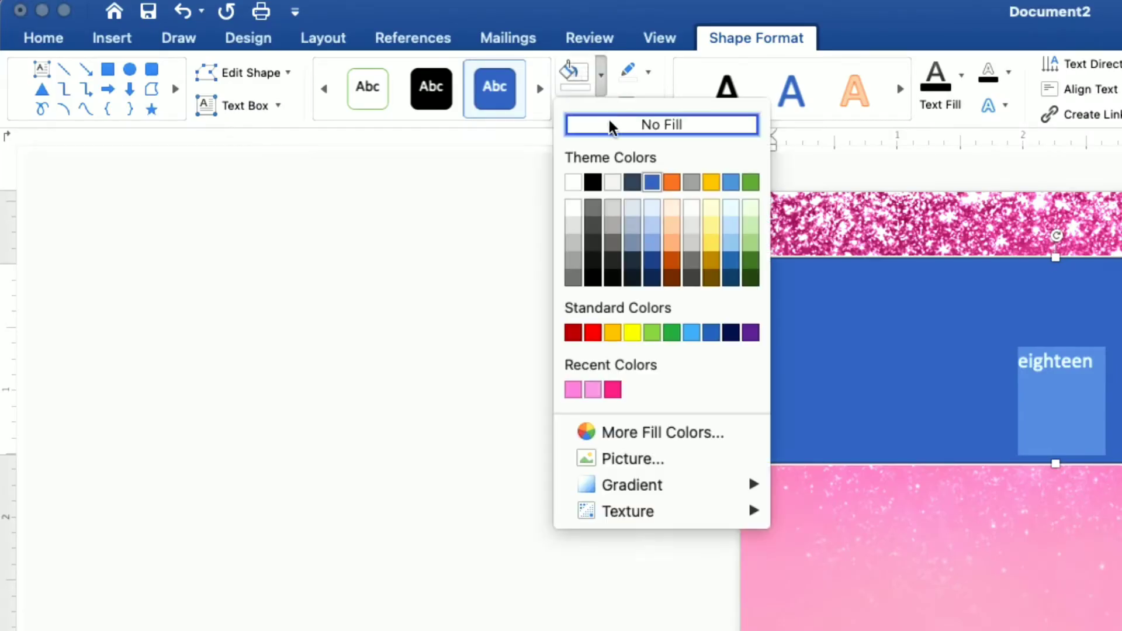
pyautogui.click(609, 119)
pyautogui.click(649, 72)
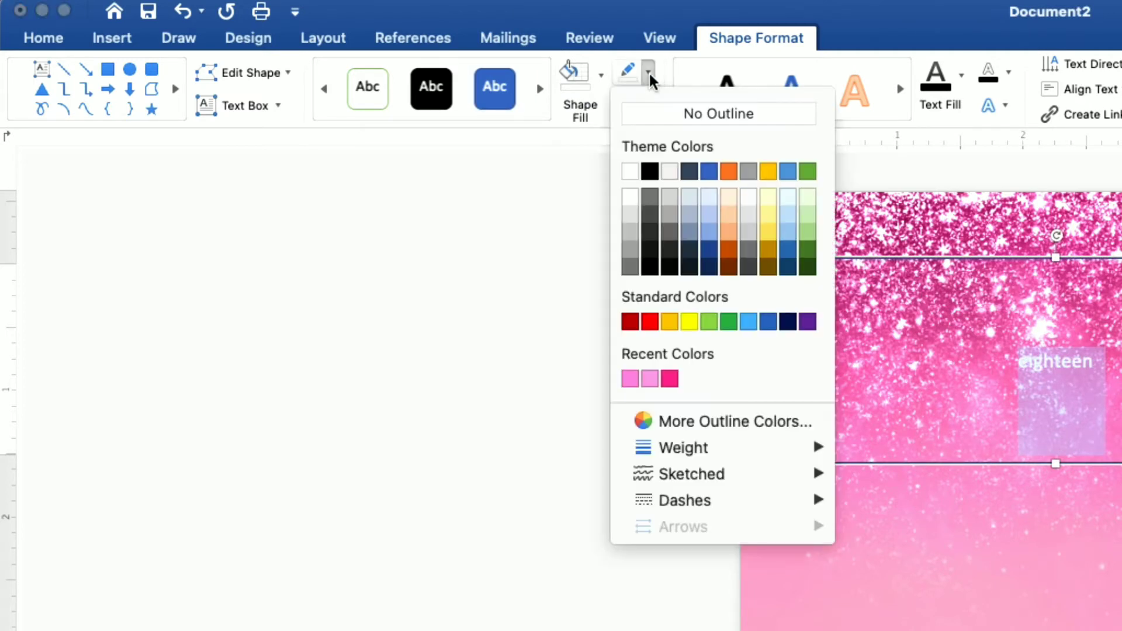
pyautogui.click(664, 110)
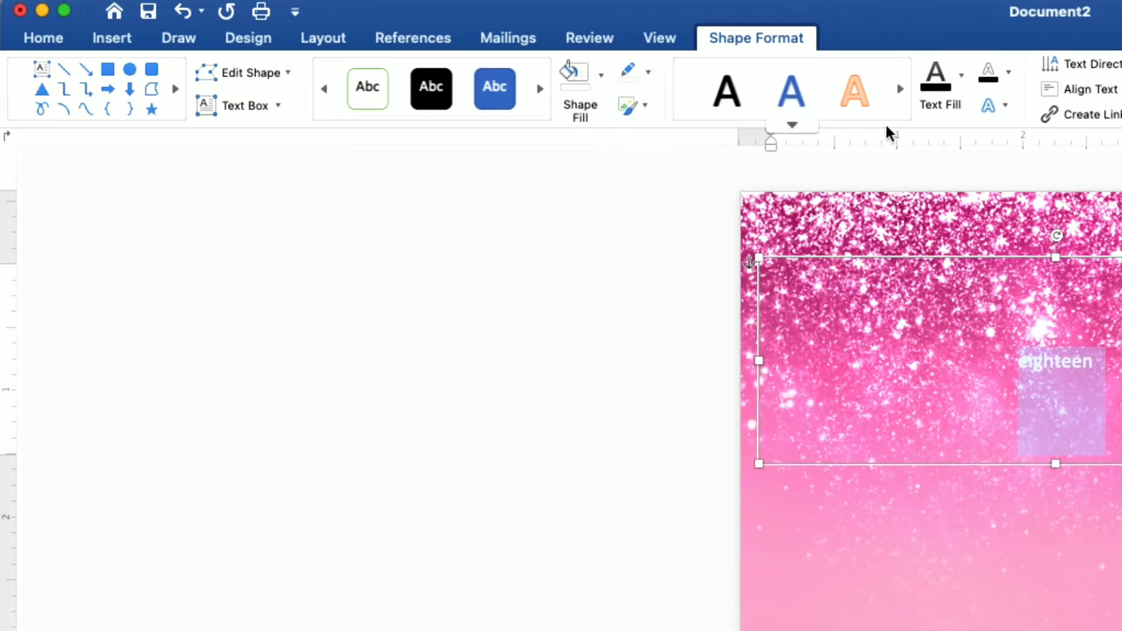
pyautogui.click(961, 83)
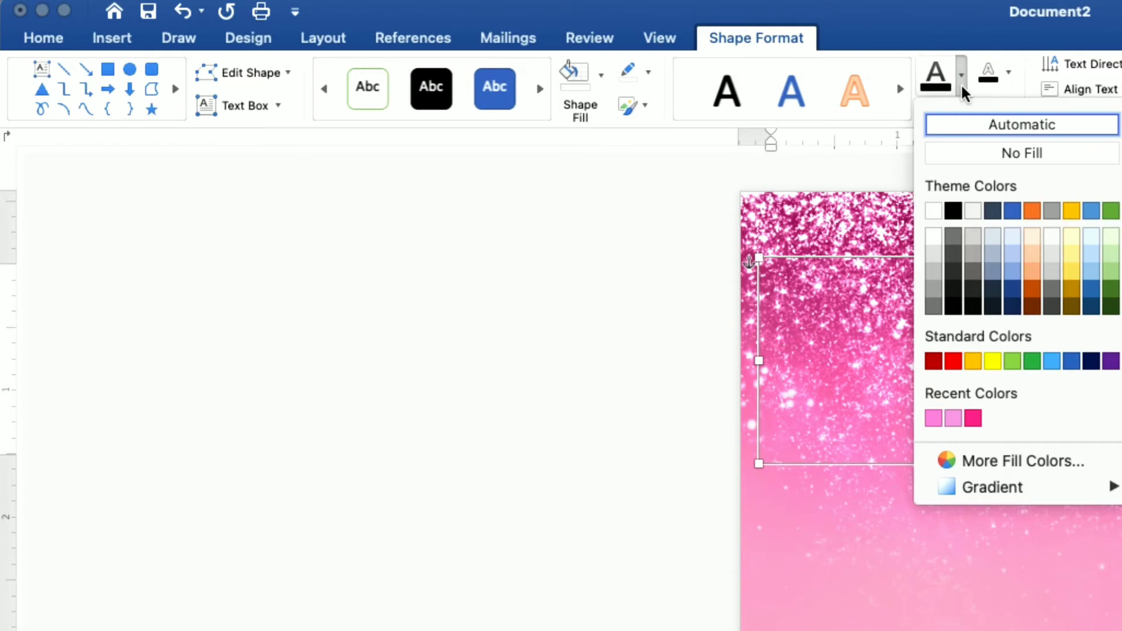
pyautogui.click(954, 211)
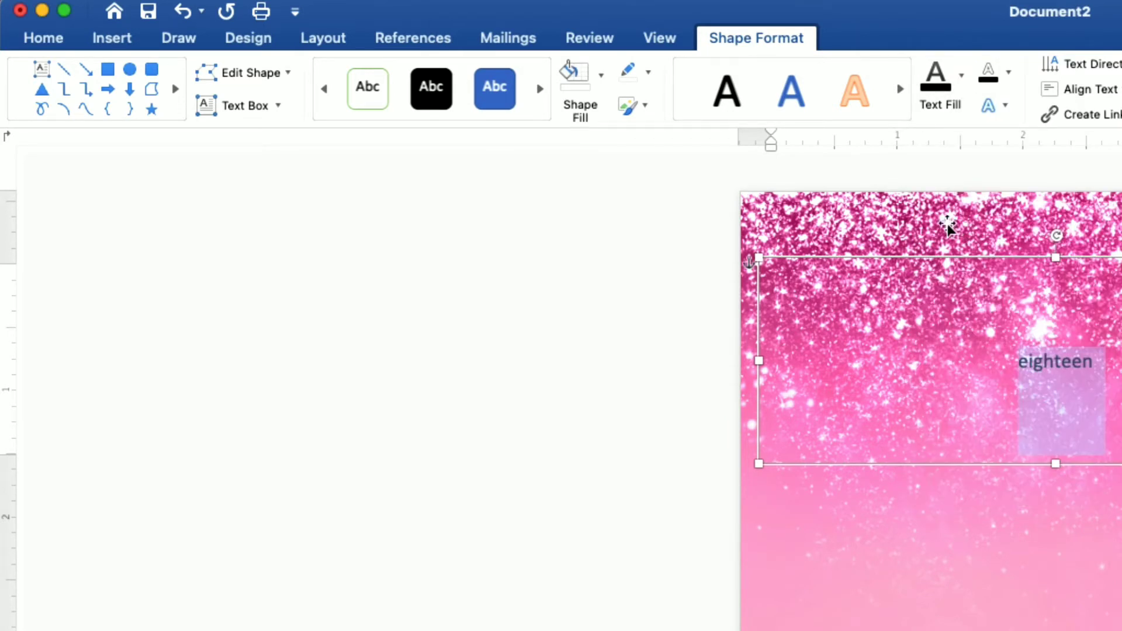
# Set 'eighteen' to the Crimson Foam font at size 200
pyautogui.click(45, 39)
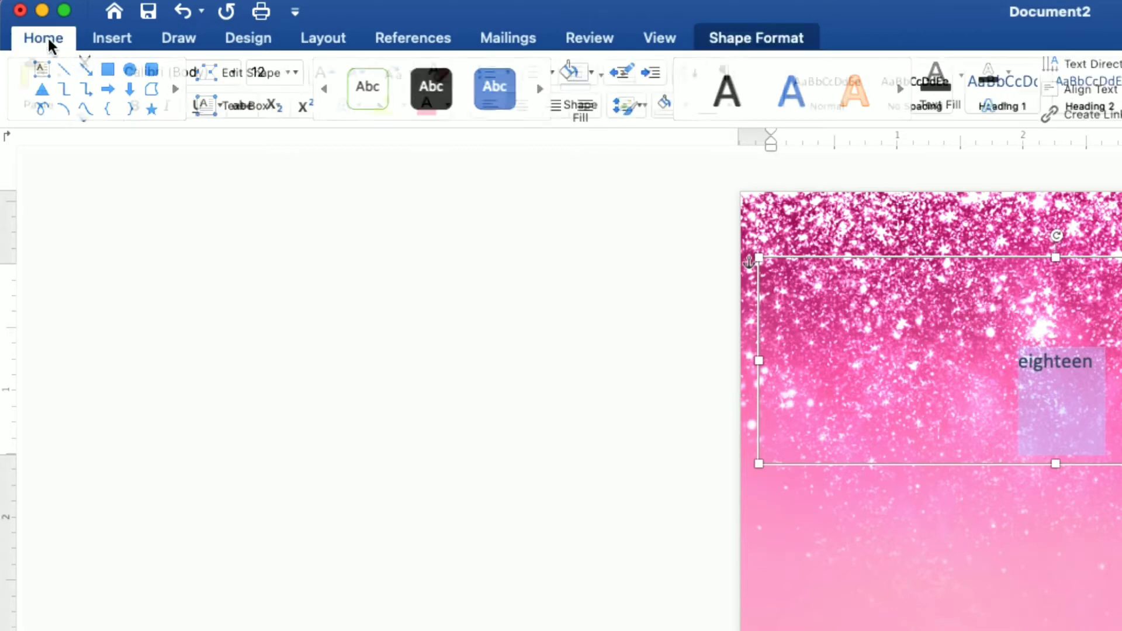
pyautogui.click(229, 74)
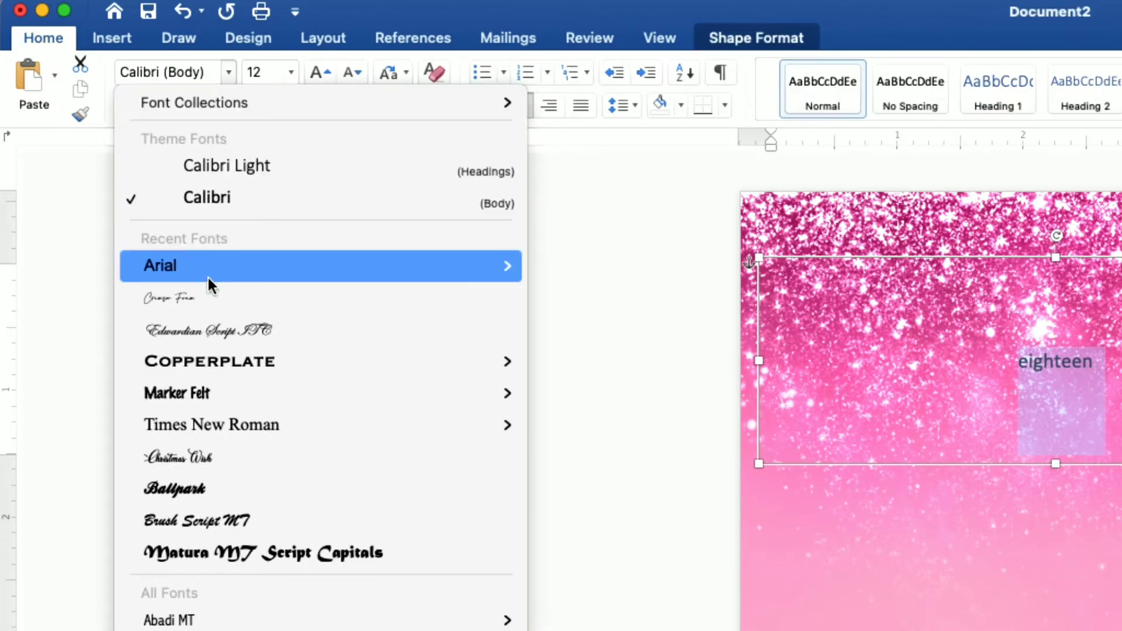
pyautogui.click(215, 302)
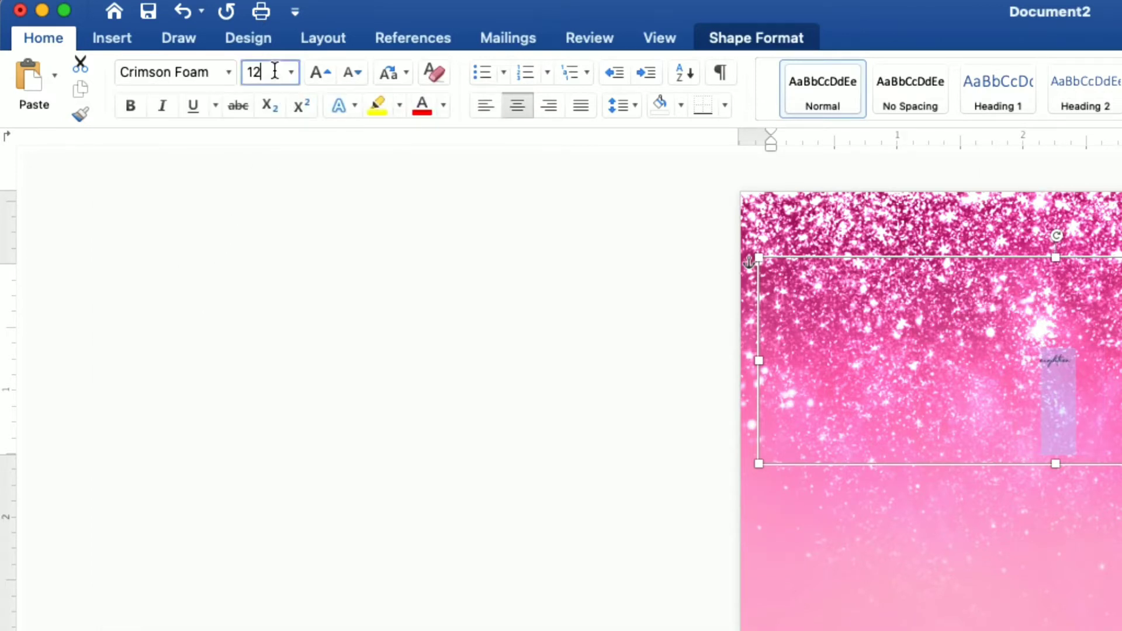
pyautogui.moveTo(274, 72); pyautogui.dragTo(246, 75)
pyautogui.write('200')
pyautogui.press('Return')
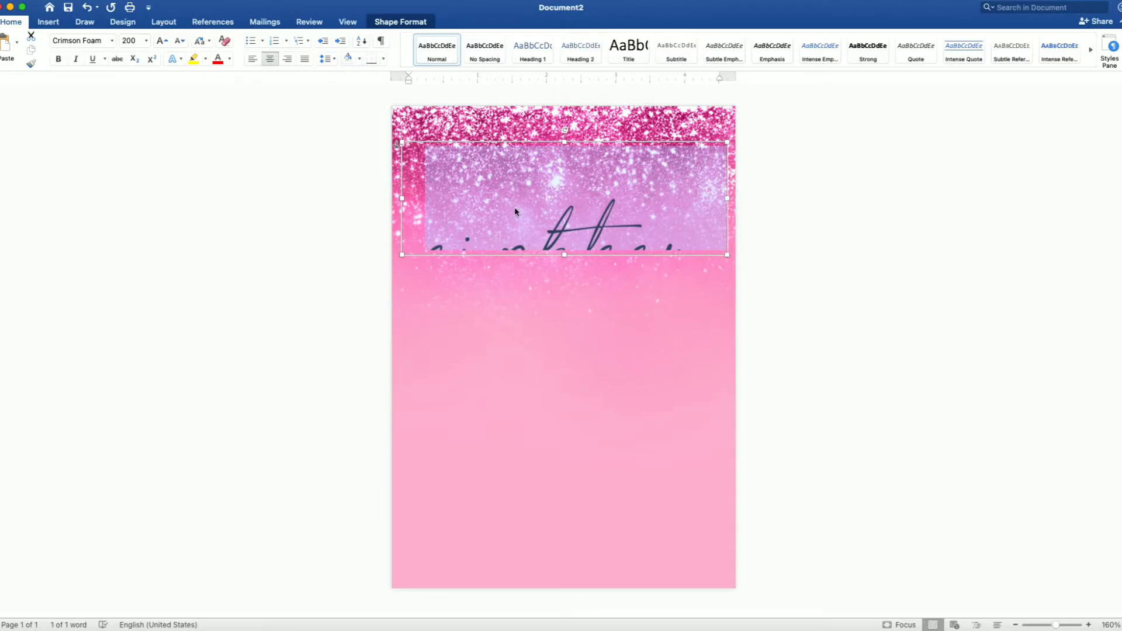
# Enlarge the title box so 'eighteen' shows fully and move it up
pyautogui.moveTo(564, 254); pyautogui.dragTo(565, 334)
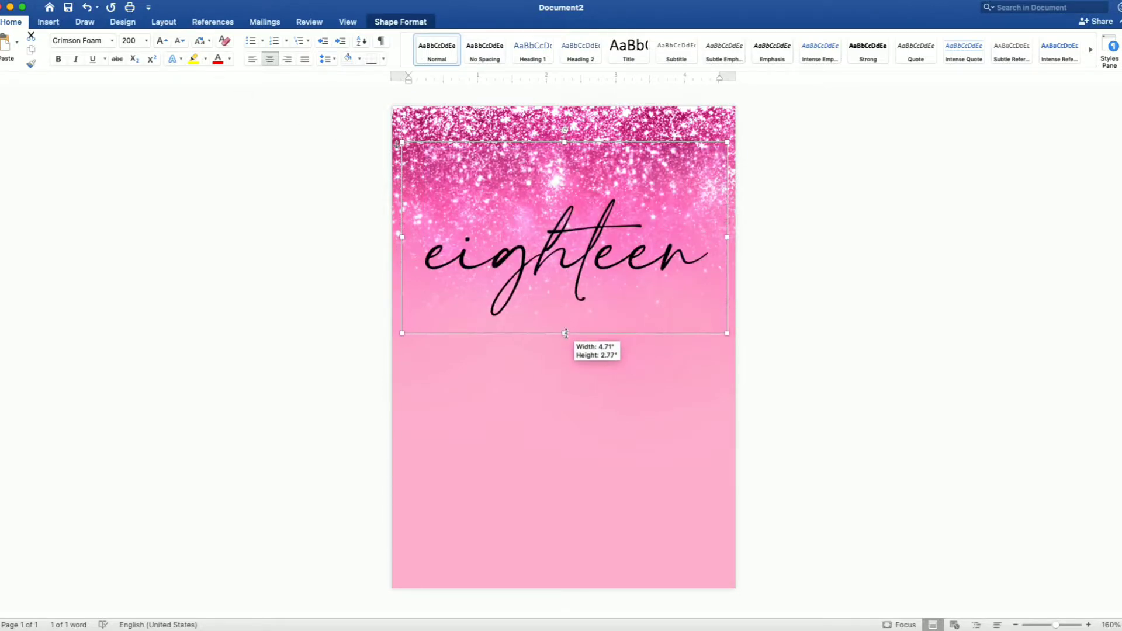
pyautogui.moveTo(566, 285); pyautogui.dragTo(570, 242)
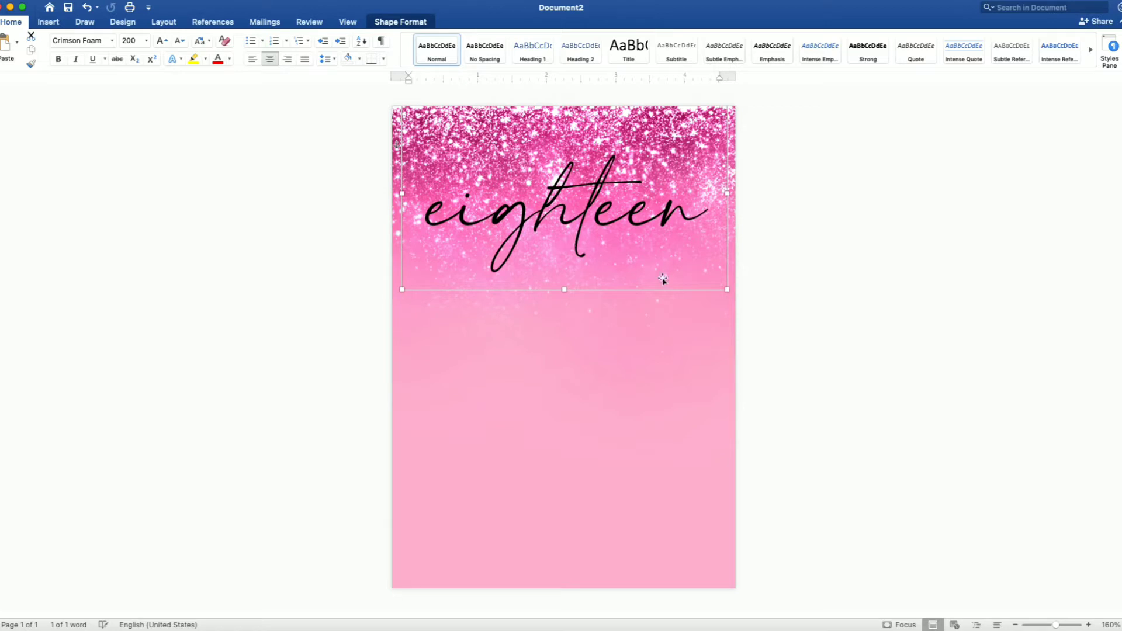
pyautogui.click(1015, 363)
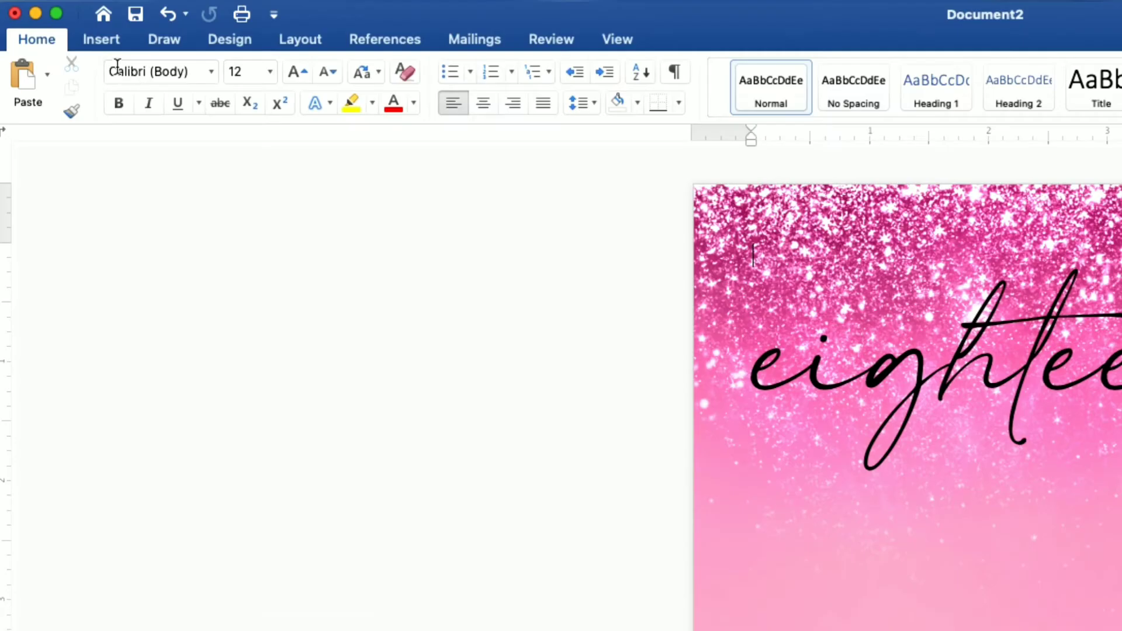
# Draw a 4.71 x 2.86 inch rectangle below the title and make it accept text
pyautogui.click(94, 41)
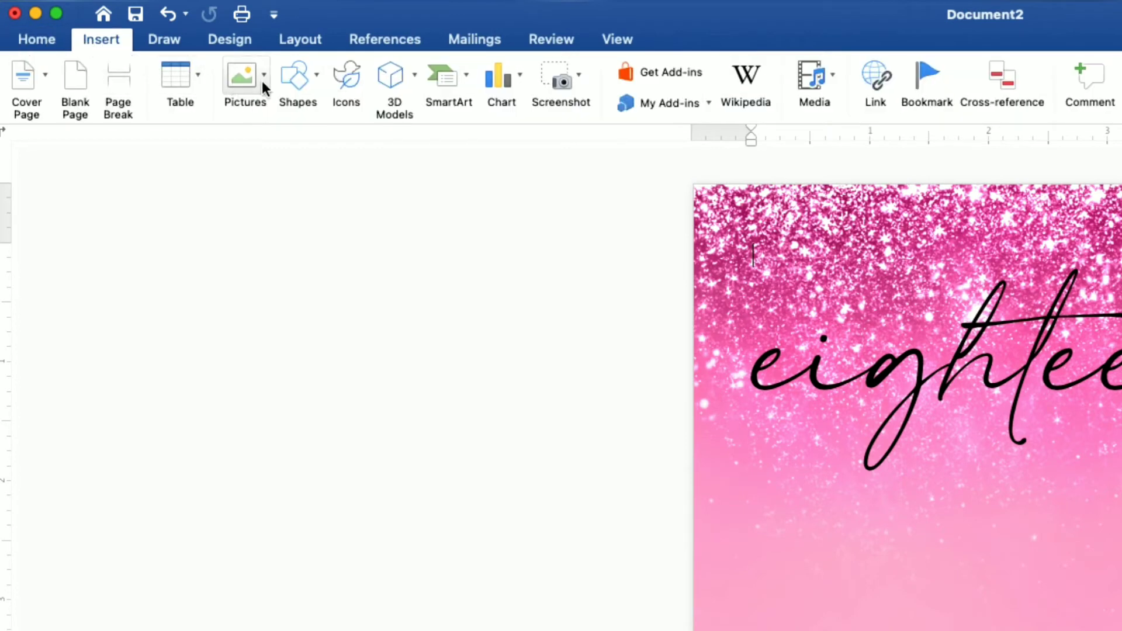
pyautogui.click(300, 83)
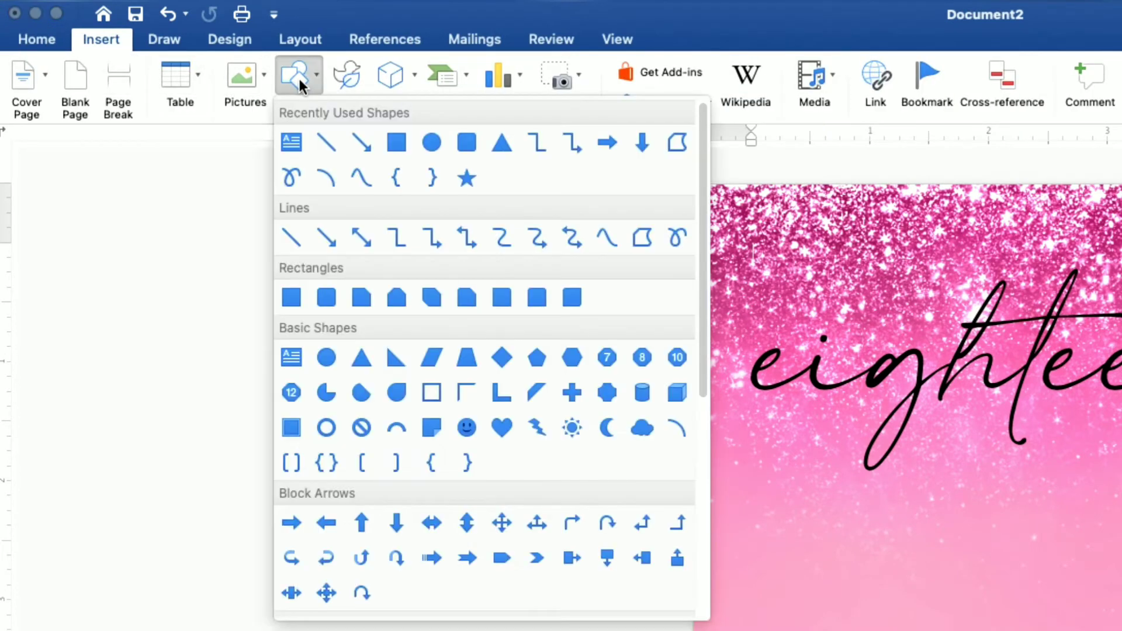
pyautogui.click(387, 138)
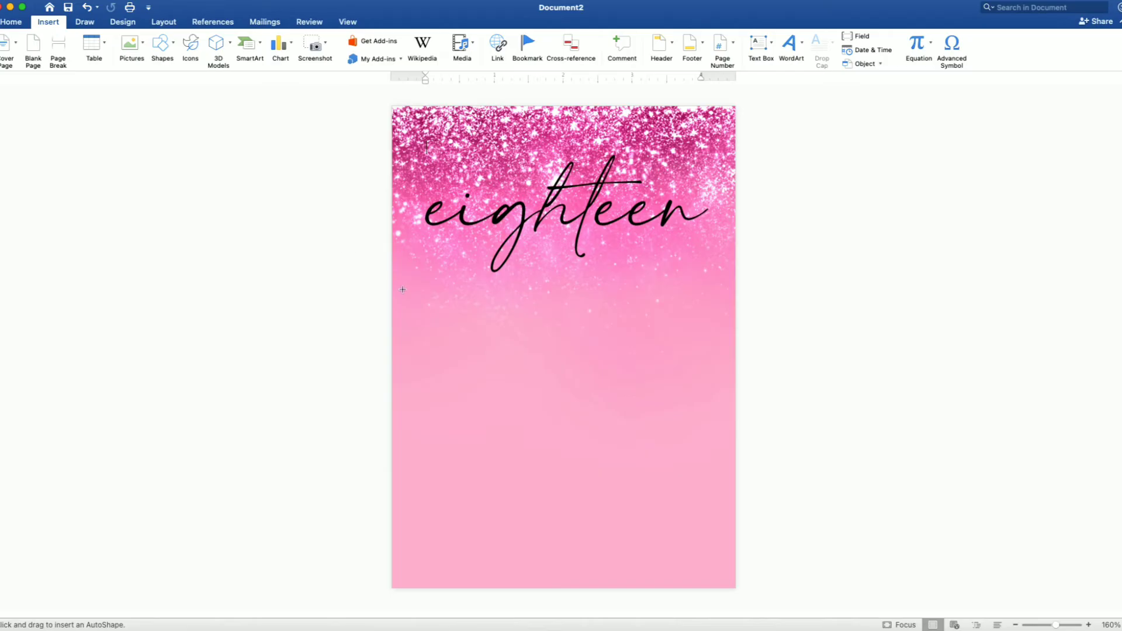
pyautogui.moveTo(402, 289); pyautogui.dragTo(727, 486)
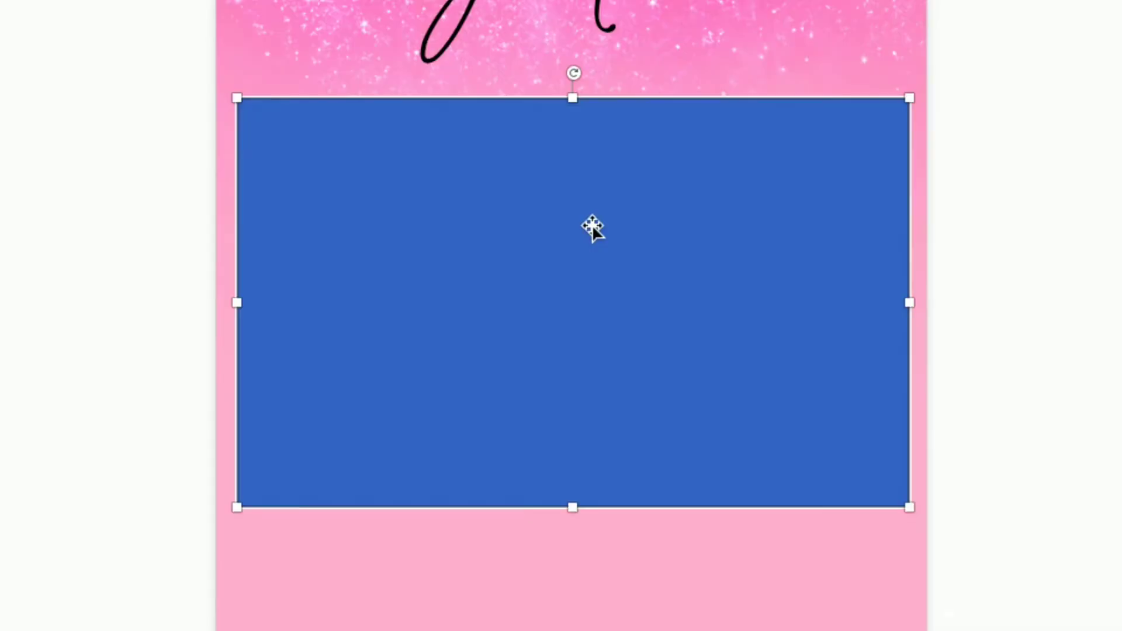
pyautogui.rightClick(593, 228)
pyautogui.click(637, 334)
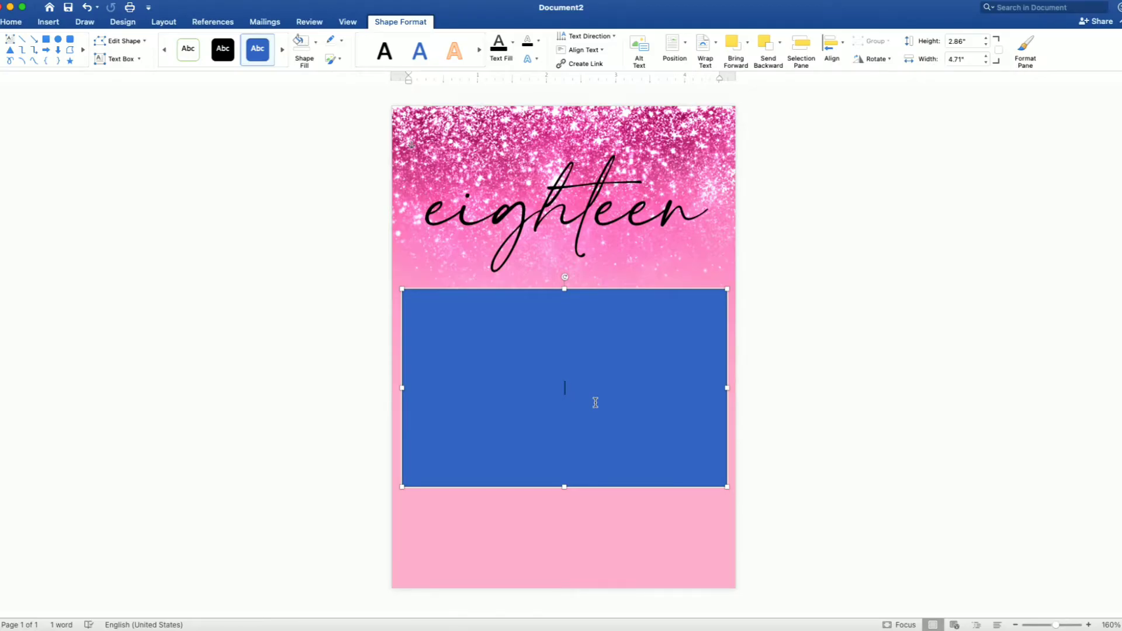
# Type the greeting lines 'PLEASE JOIN US TO CELEBRATE' and 'THE 18TH BIRTHDAY OF'
pyautogui.scroll(2, 596, 403)
pyautogui.scroll(2, 596, 402)
pyautogui.scroll(2, 596, 402)
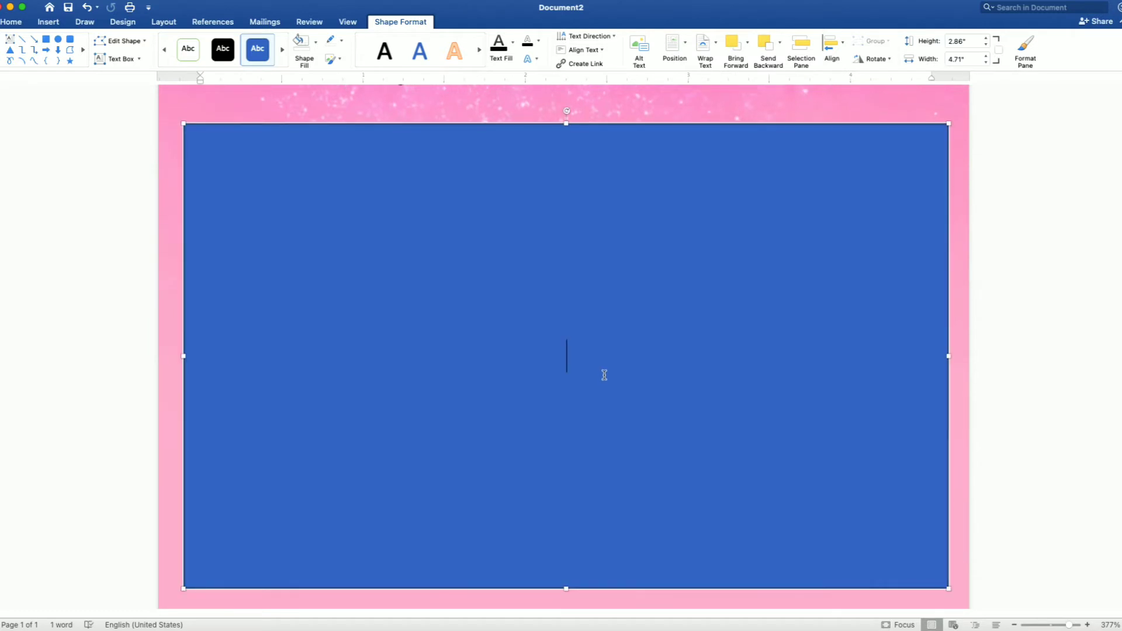
pyautogui.write('P')
pyautogui.write('LEASE JOI')
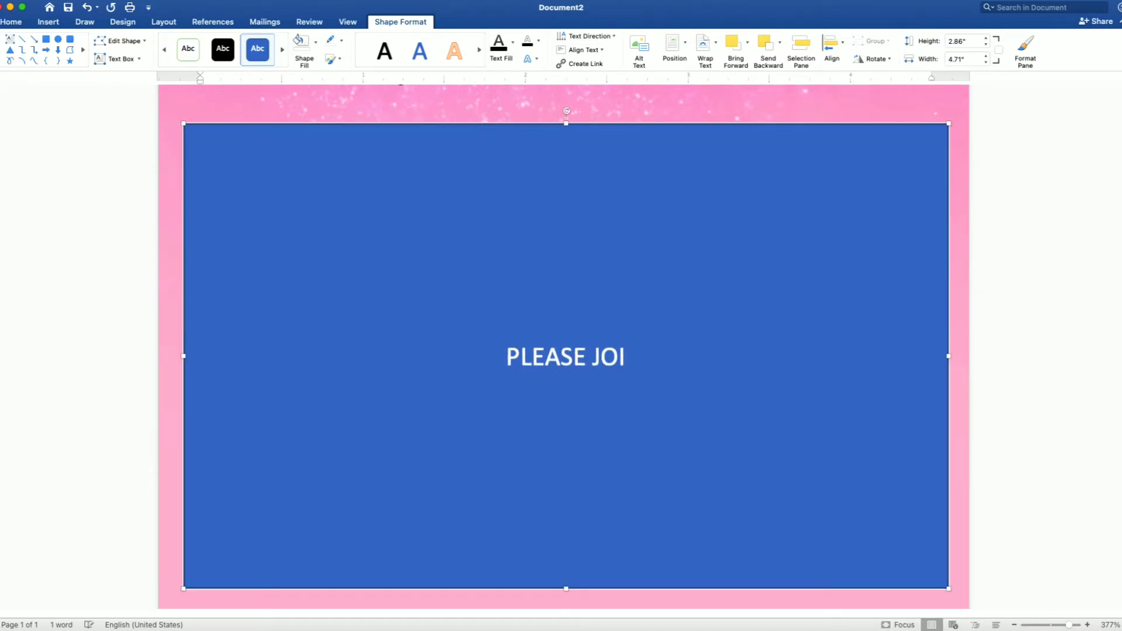
pyautogui.write('N US T')
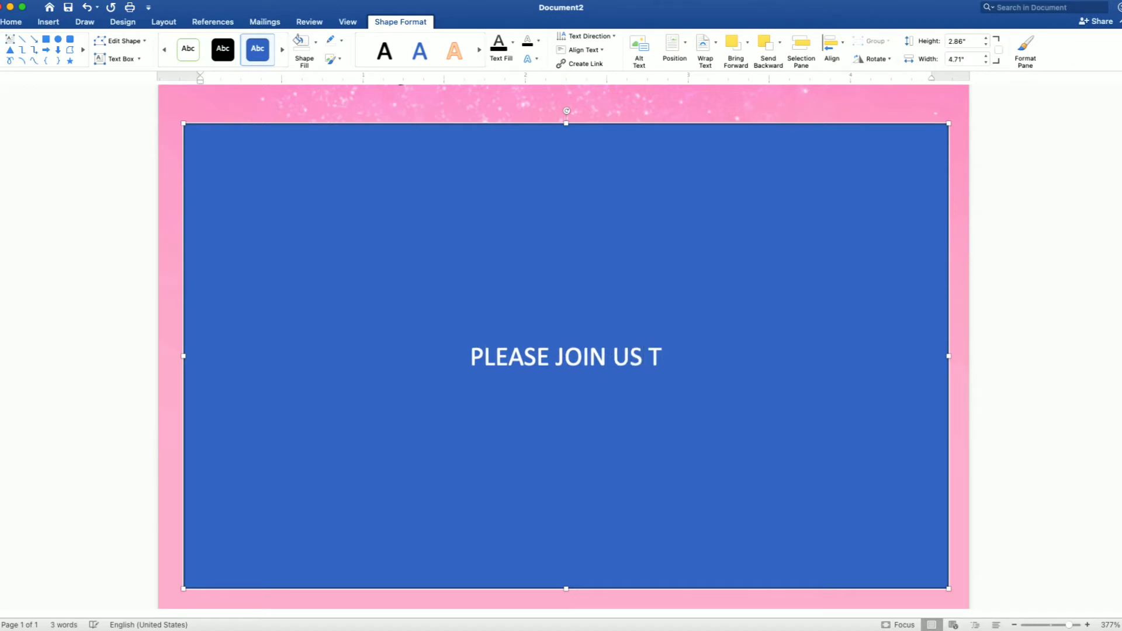
pyautogui.write('O CELEBRATE')
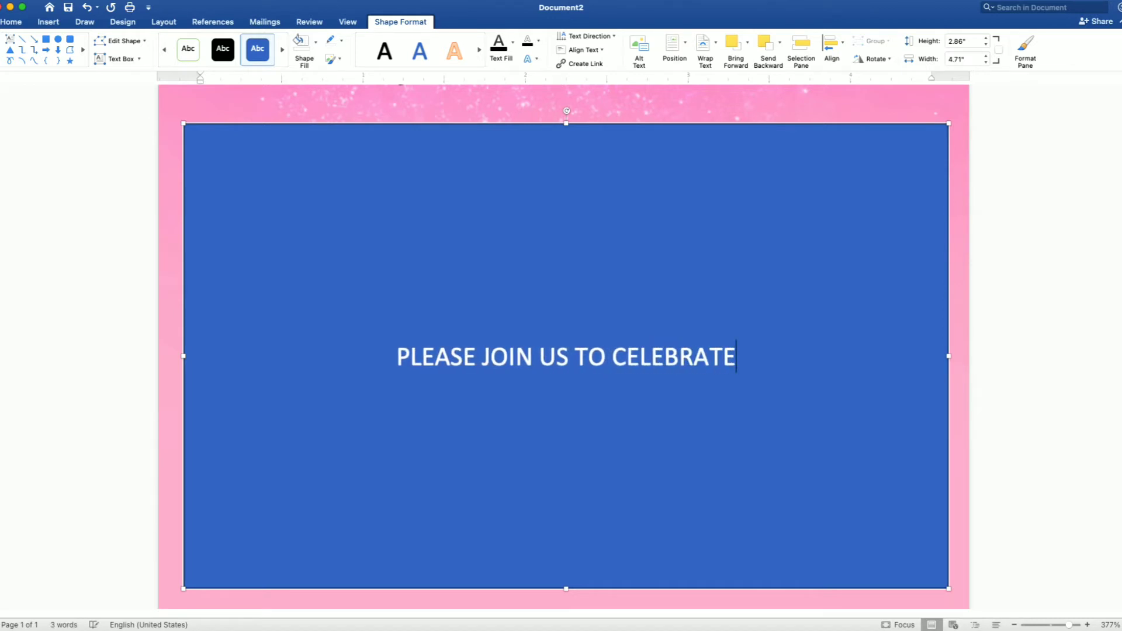
pyautogui.press('Return')
pyautogui.write('THE')
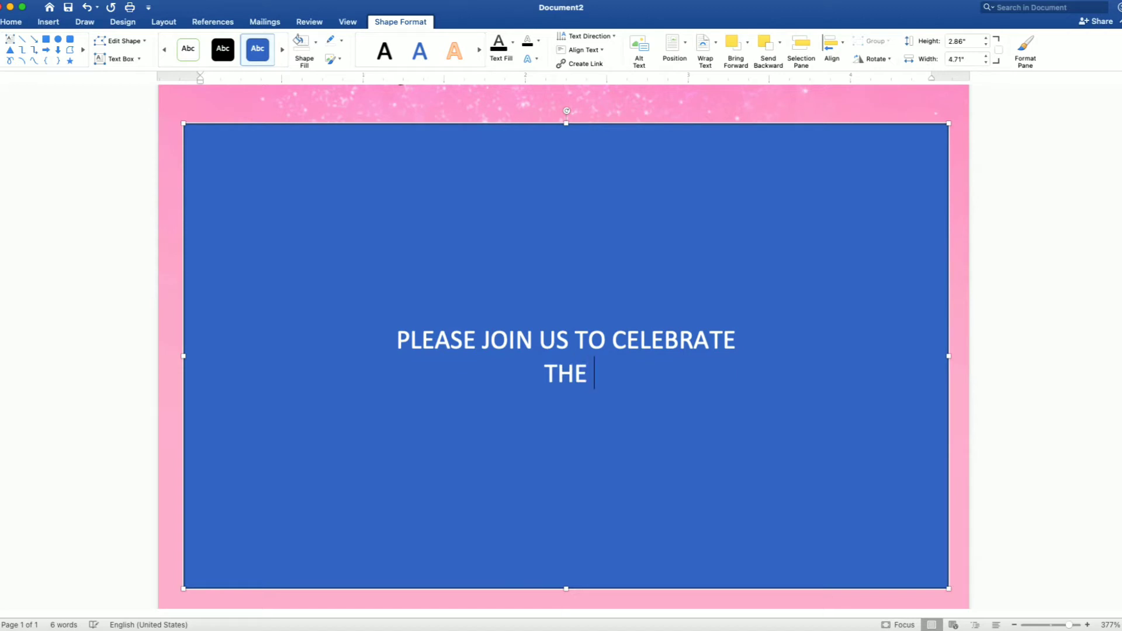
pyautogui.write(' 18T')
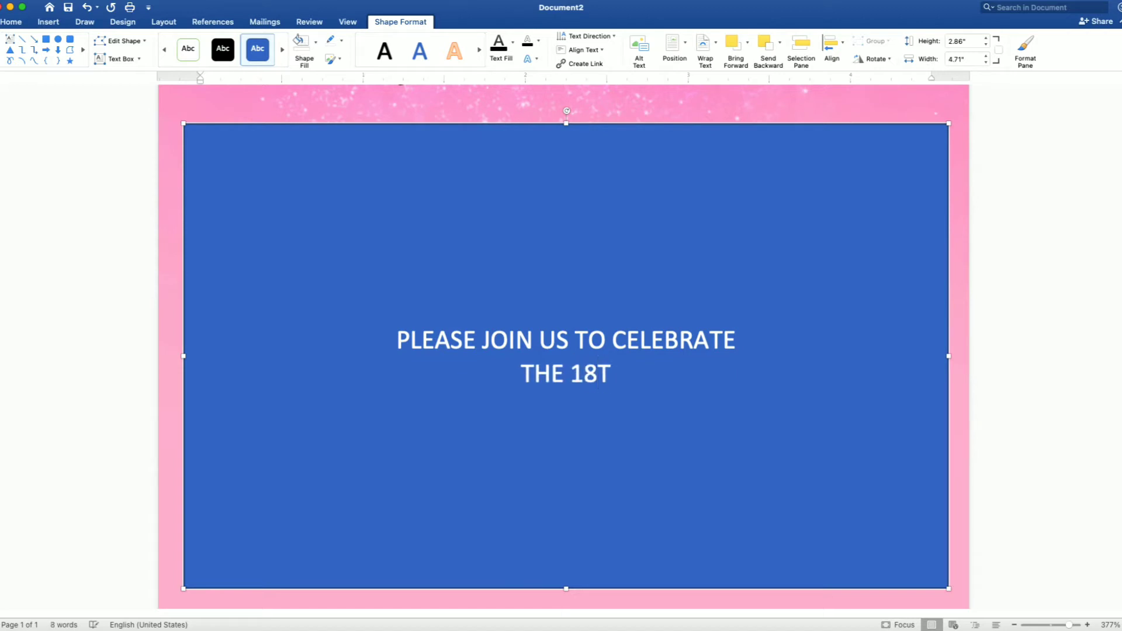
pyautogui.write('H BIRTHD')
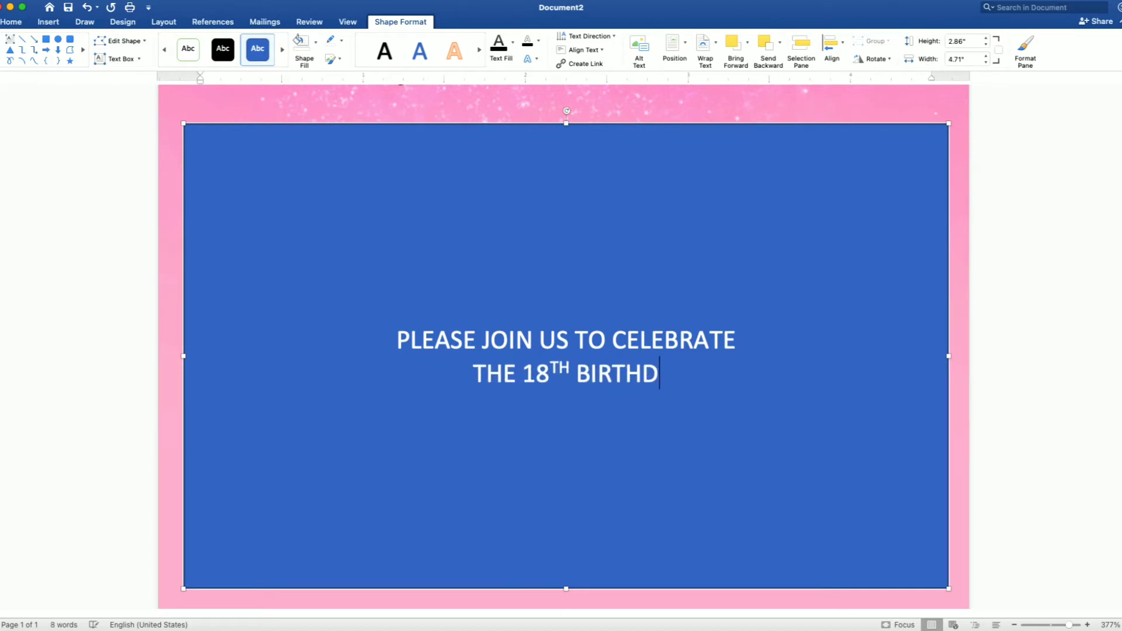
pyautogui.write('AY OF')
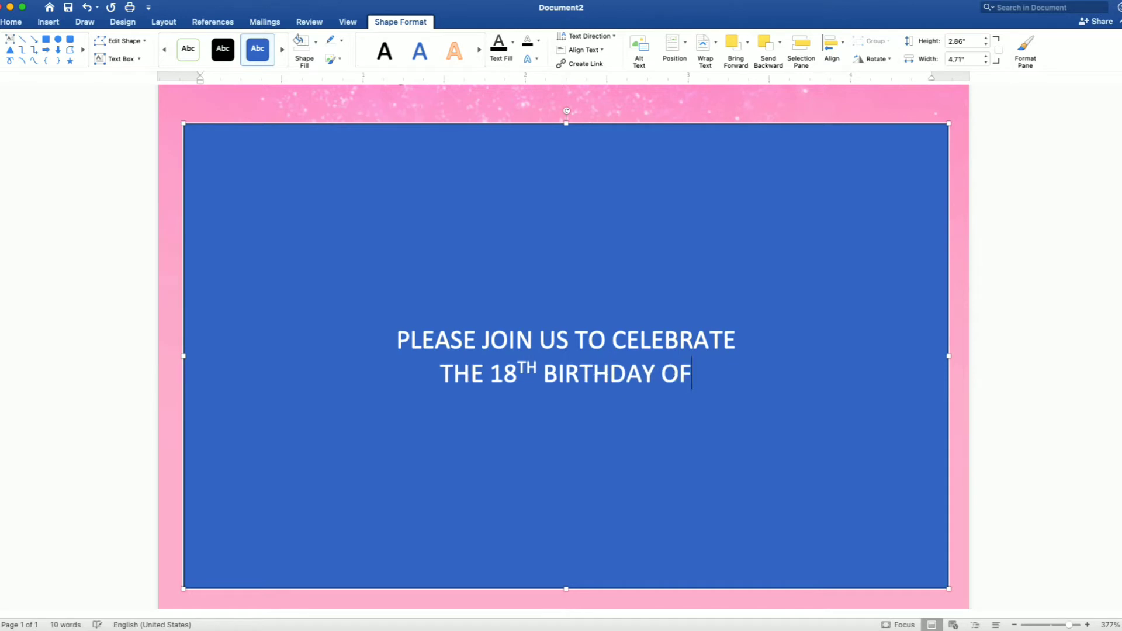
pyautogui.press('Return')
pyautogui.press('Return')
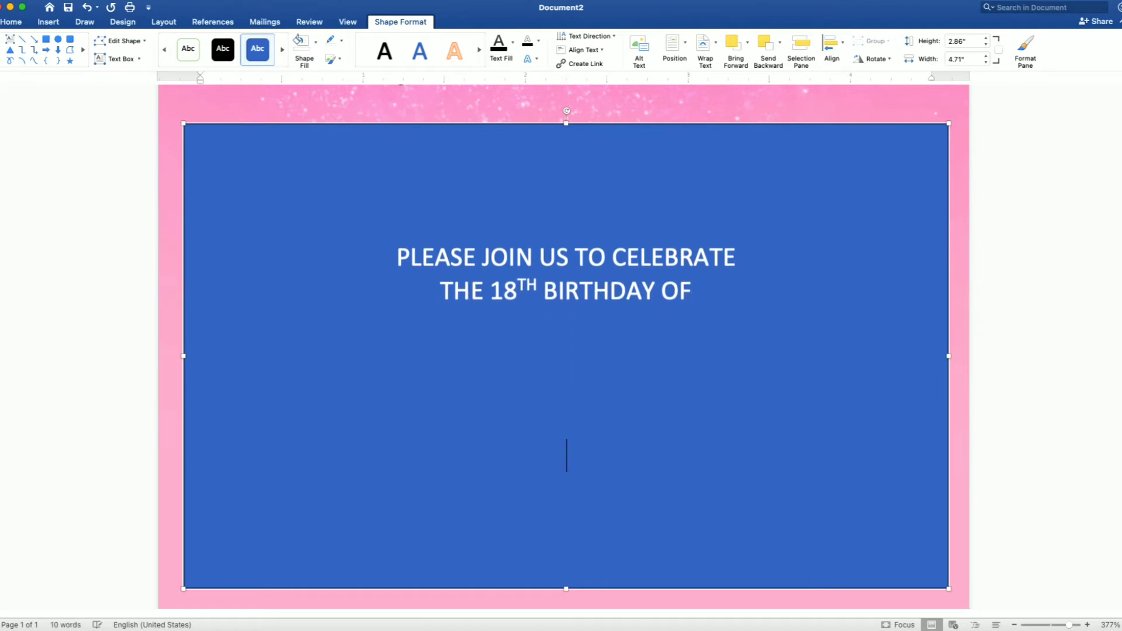
# Add the lines 'SATURDAY, JULY 17, 2021' and 'AT 6:30 PM'
pyautogui.write('SATU')
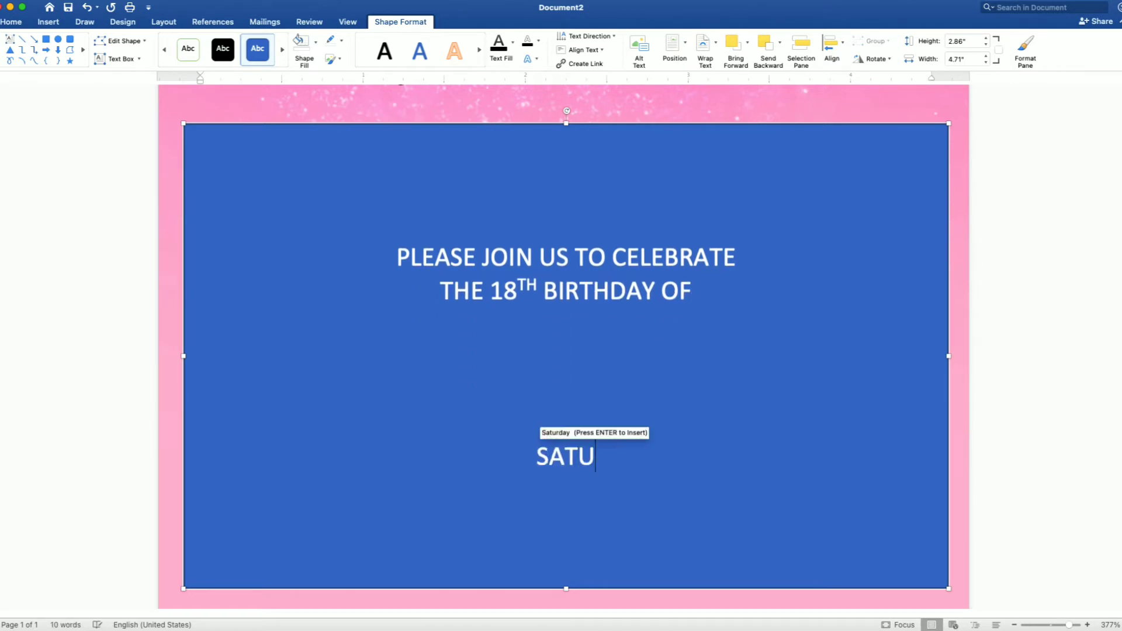
pyautogui.write('RDAY, ')
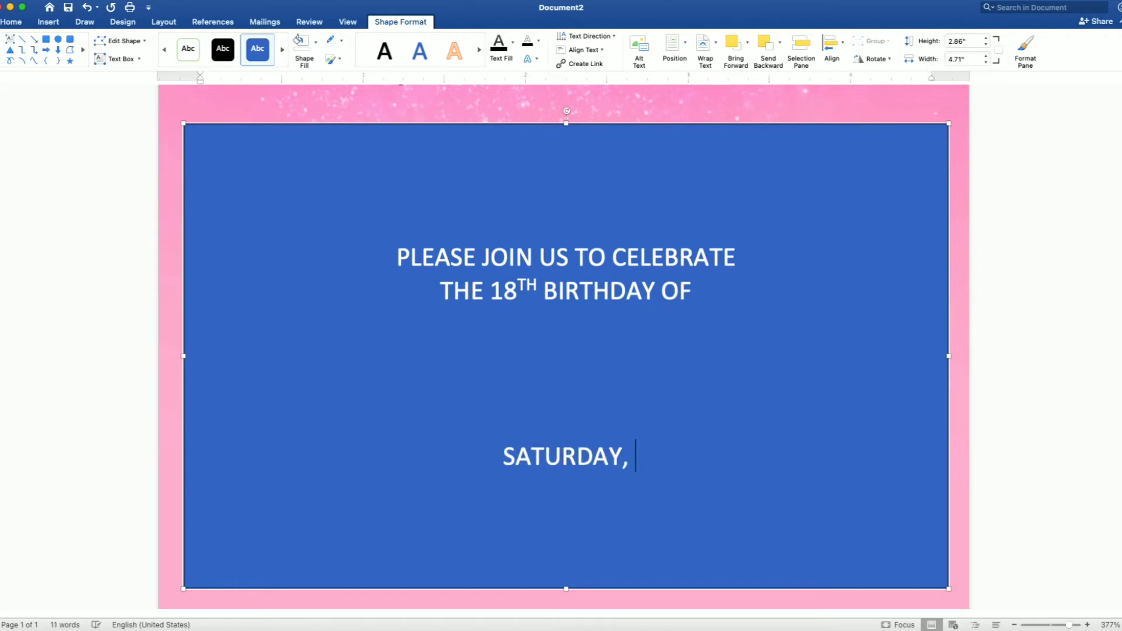
pyautogui.write('JULY ')
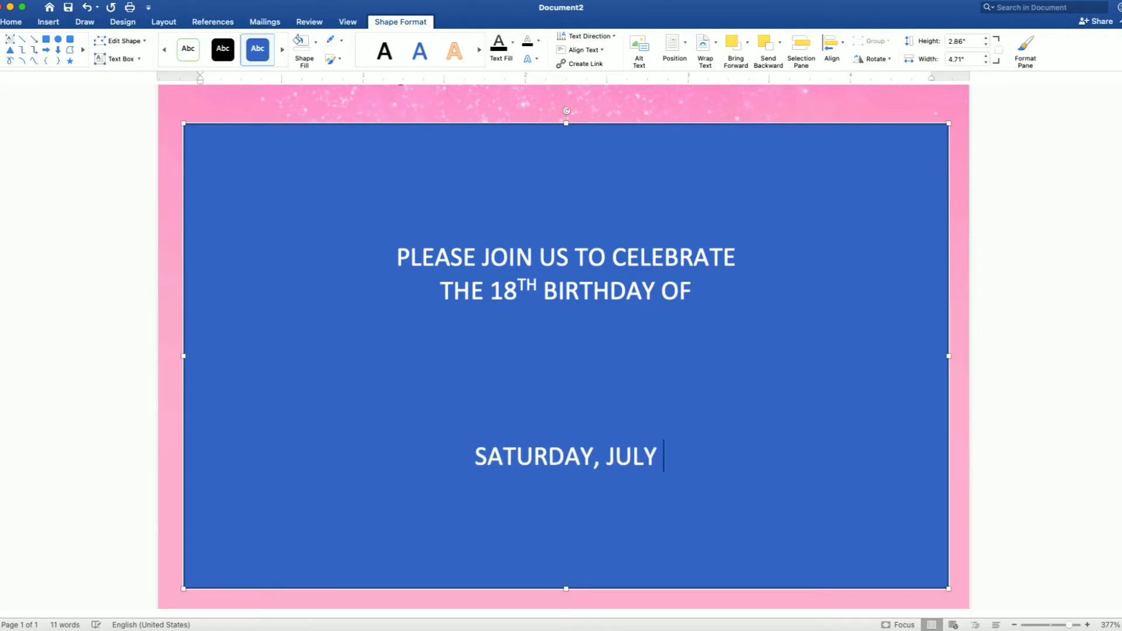
pyautogui.write('17, ')
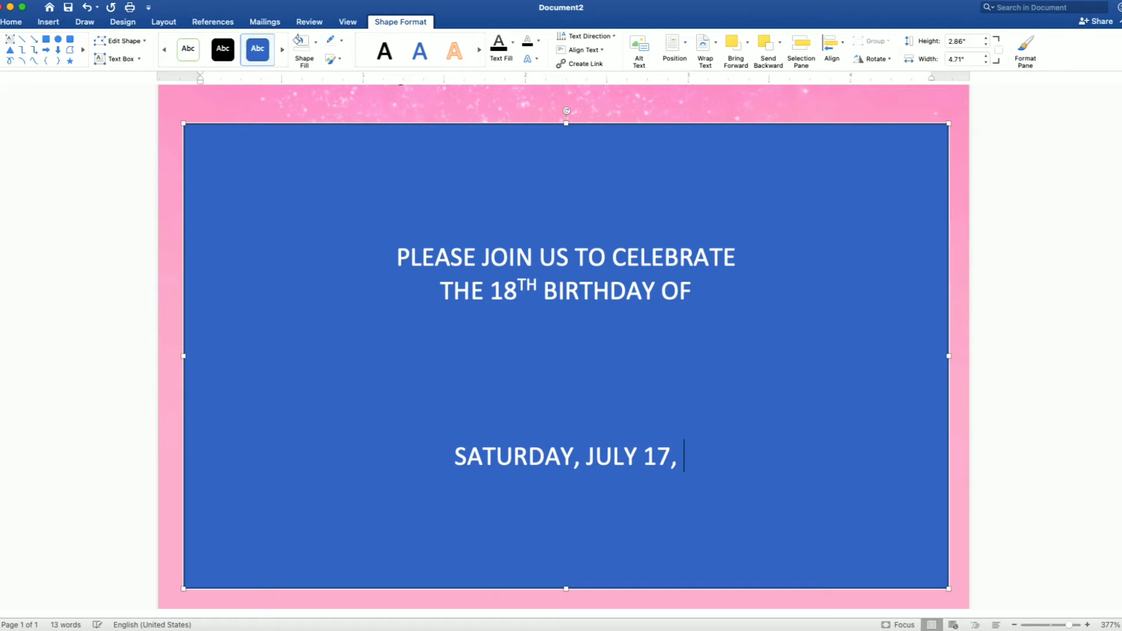
pyautogui.write('2021')
pyautogui.press('Return')
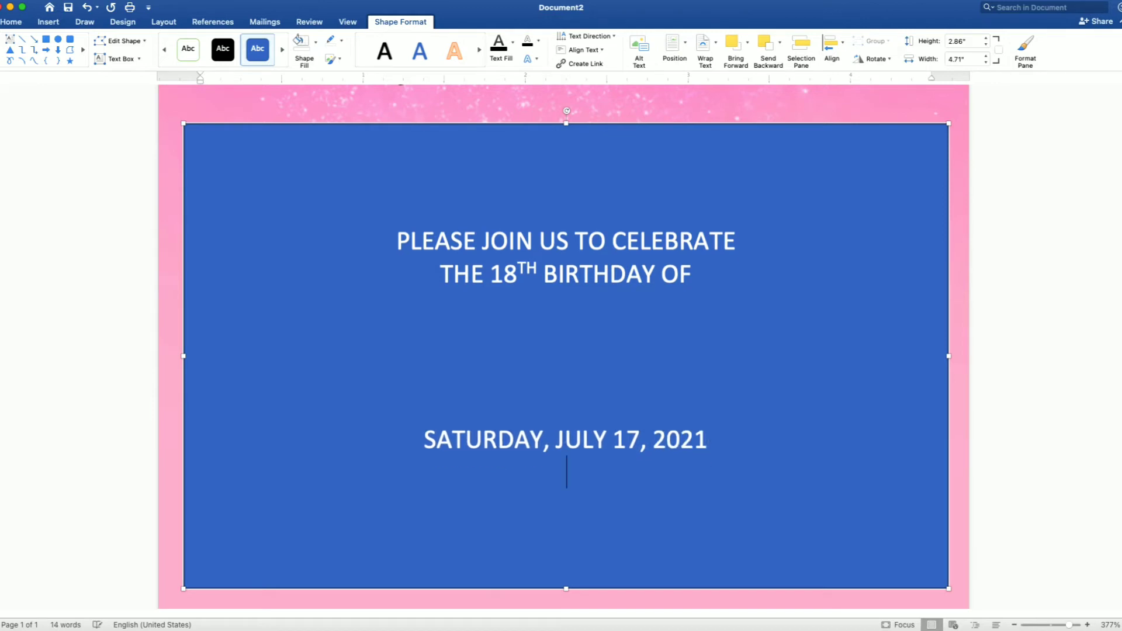
pyautogui.write('AT 6')
pyautogui.write(':300')
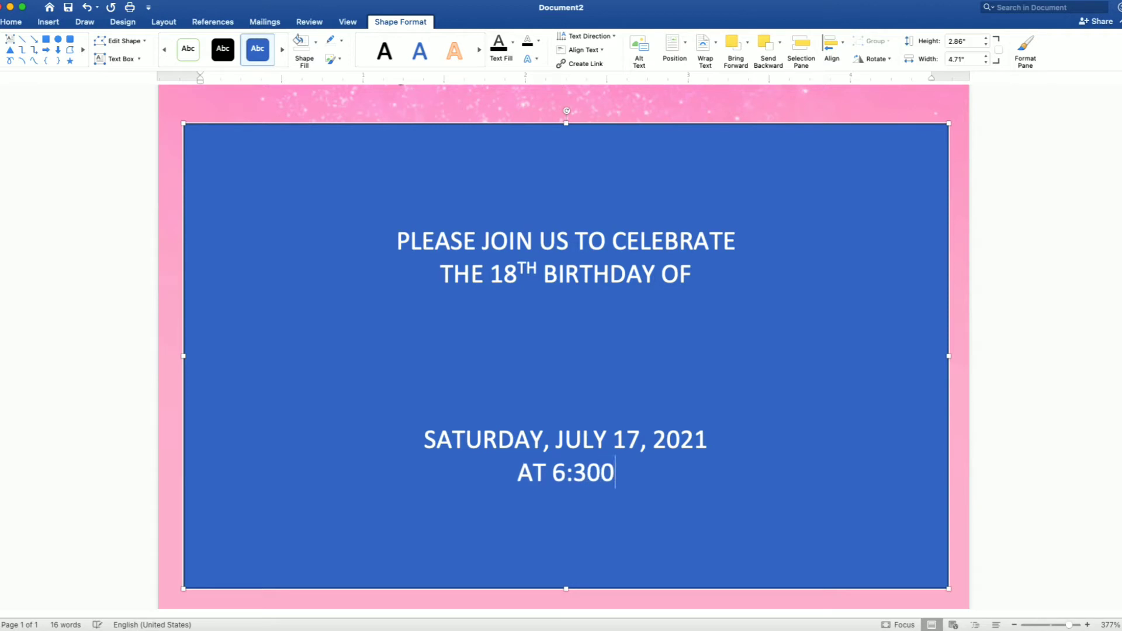
pyautogui.press('BackSpace')
pyautogui.write('PM')
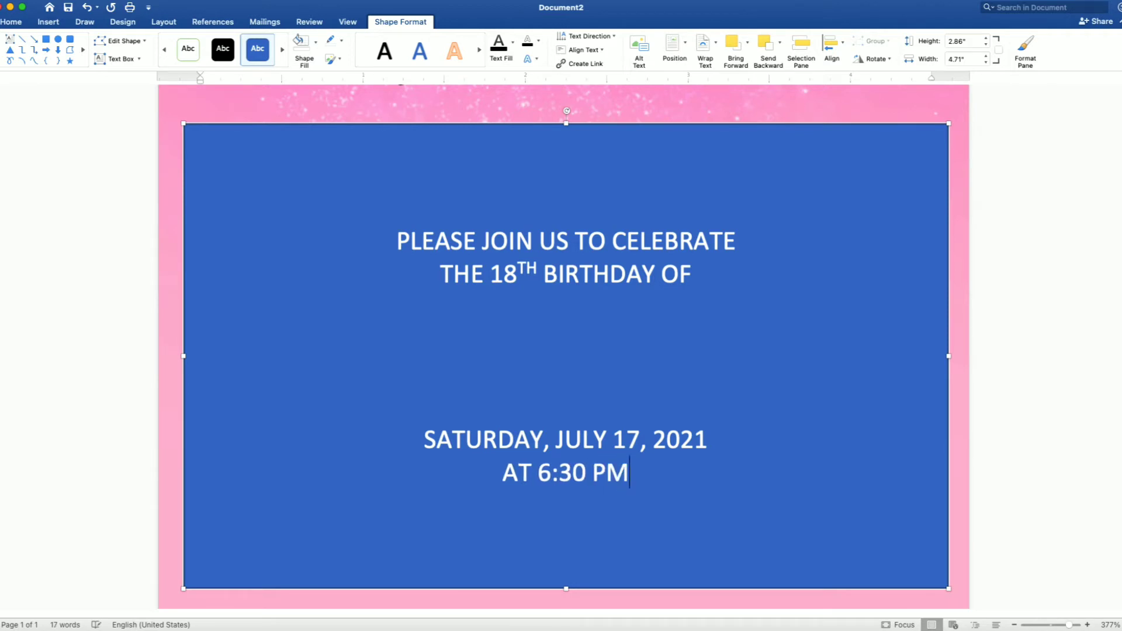
pyautogui.press('Return')
# Add the venue lines 'JAPANESE GARDEN', 'TONDALIGAN BEACH' and 'DAGUPAN CITY'
pyautogui.write('JAPA')
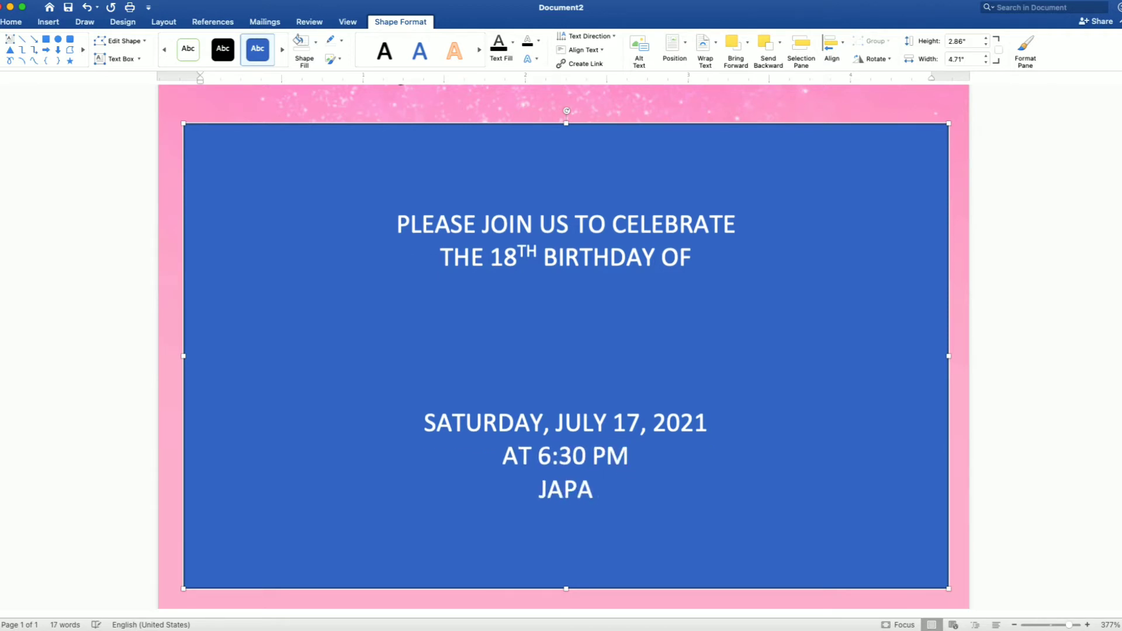
pyautogui.write('NSE')
pyautogui.press('BackSpace')
pyautogui.press('BackSpace')
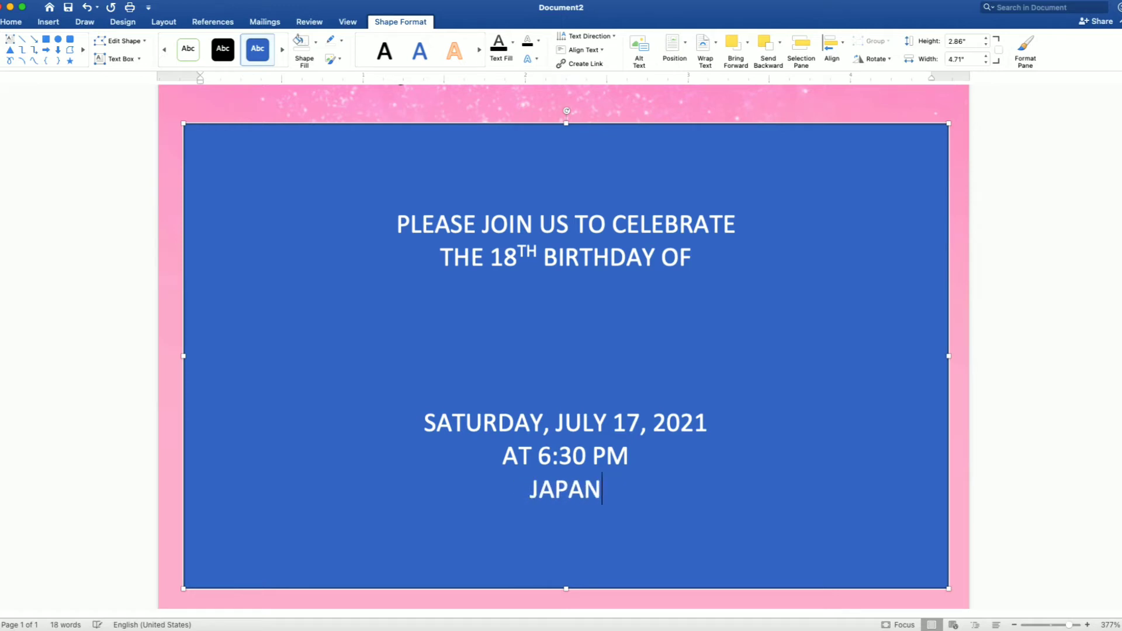
pyautogui.write('ESE G')
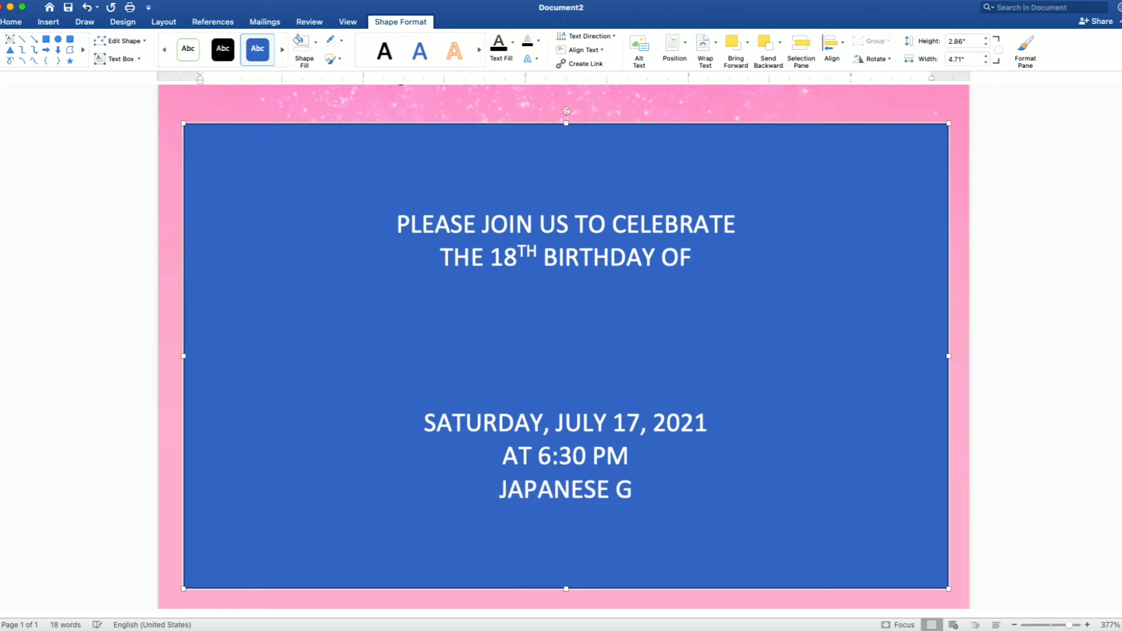
pyautogui.write('ARDEN')
pyautogui.press('Return')
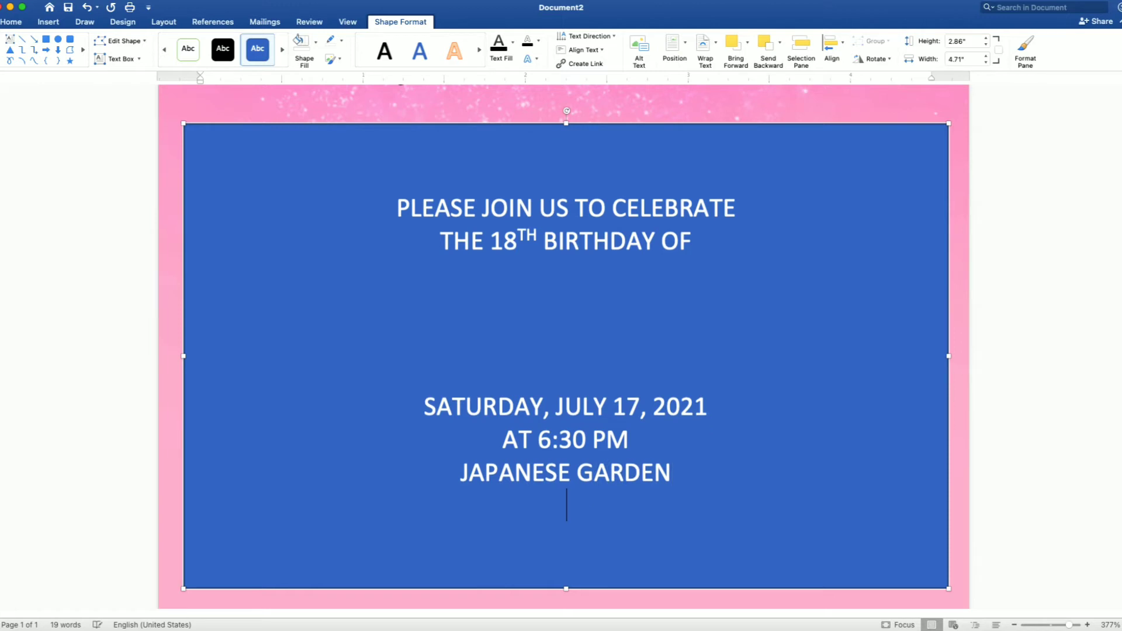
pyautogui.write('TONDALIGAN')
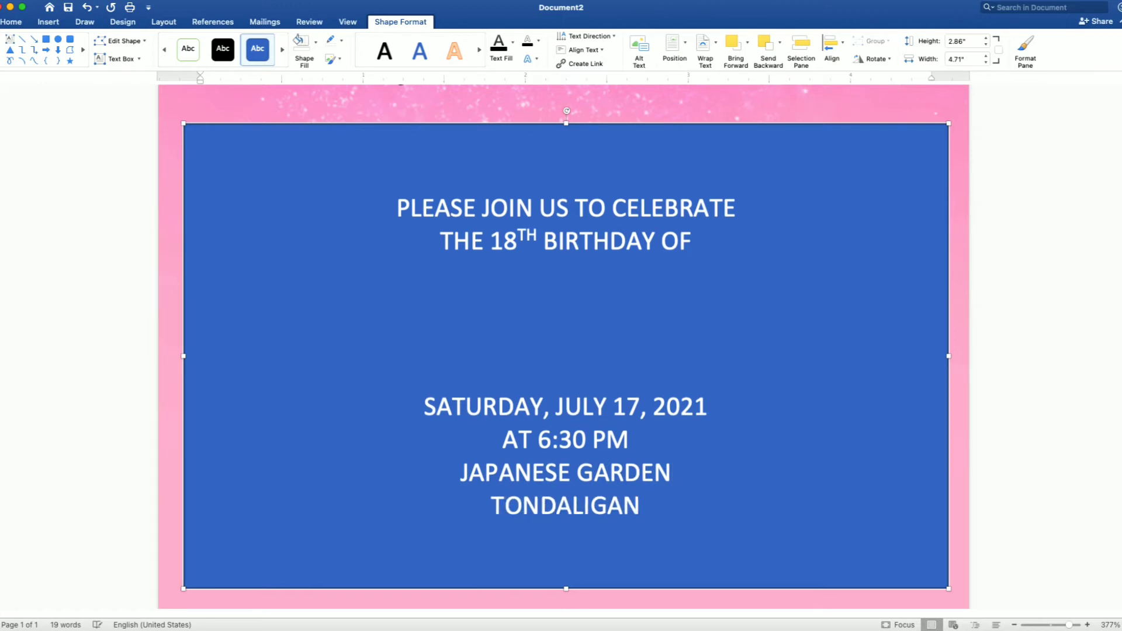
pyautogui.write(' BEACH')
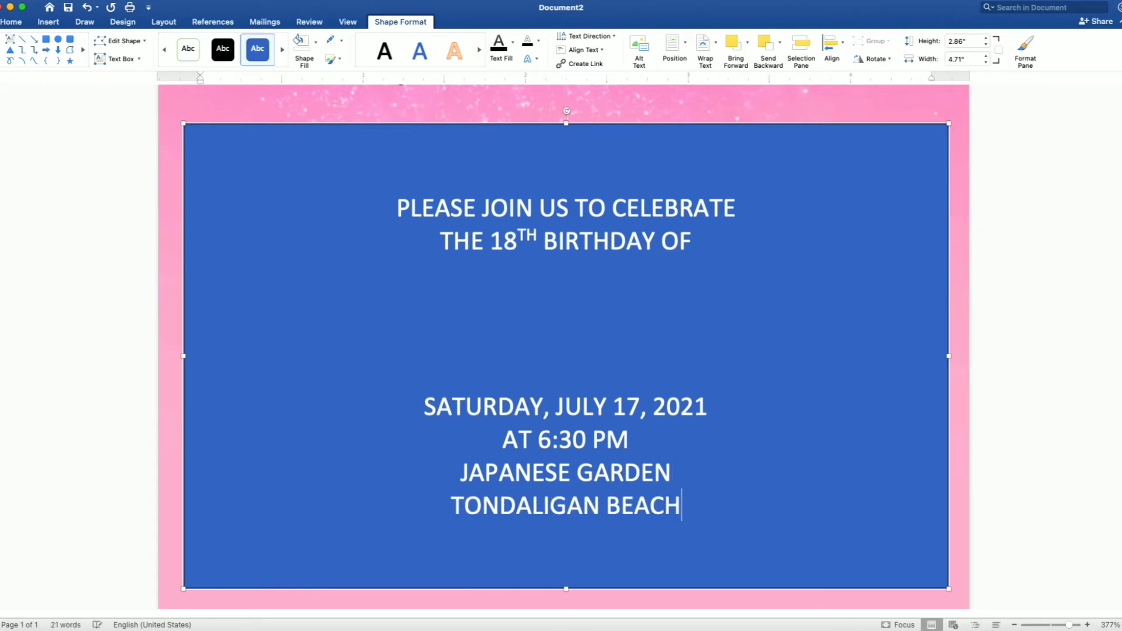
pyautogui.press('Return')
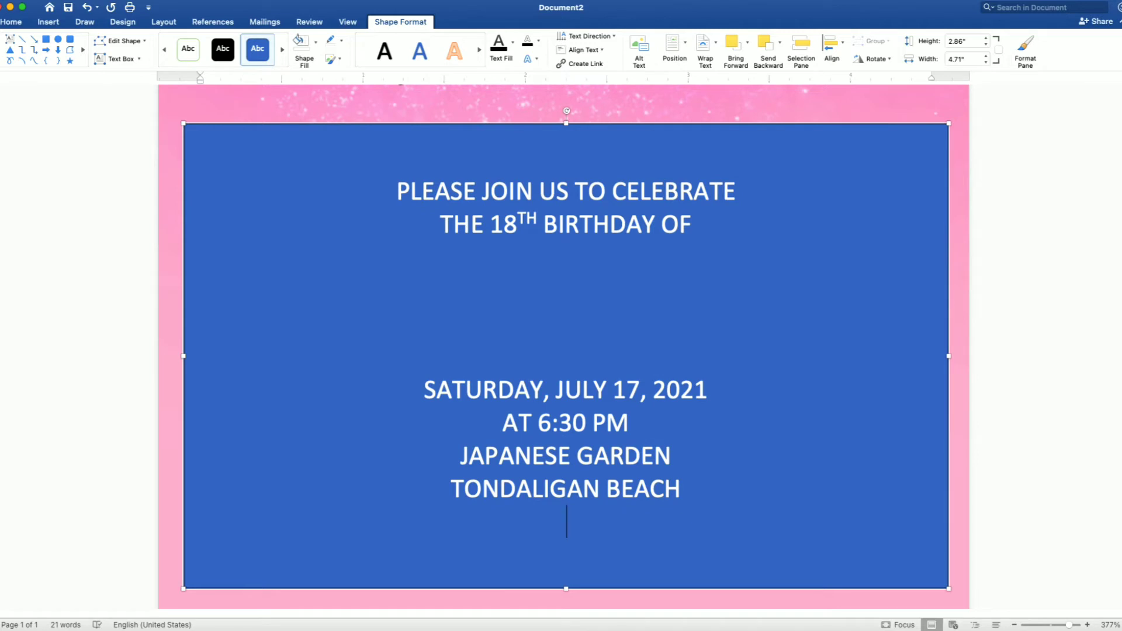
pyautogui.write('DAGUPAN CI')
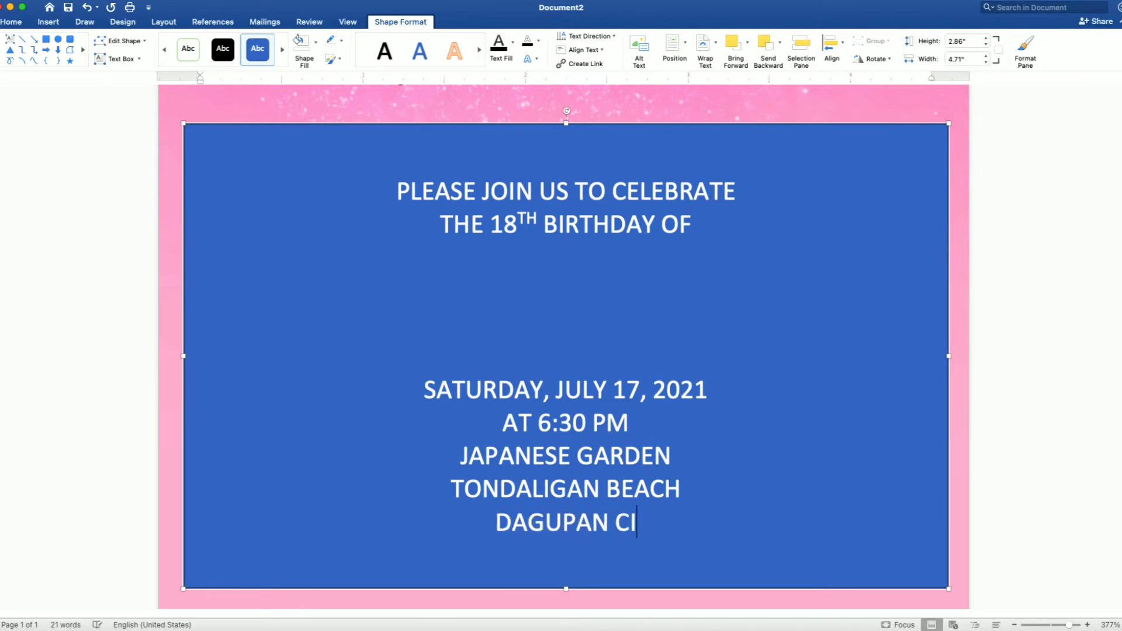
pyautogui.write('TY')
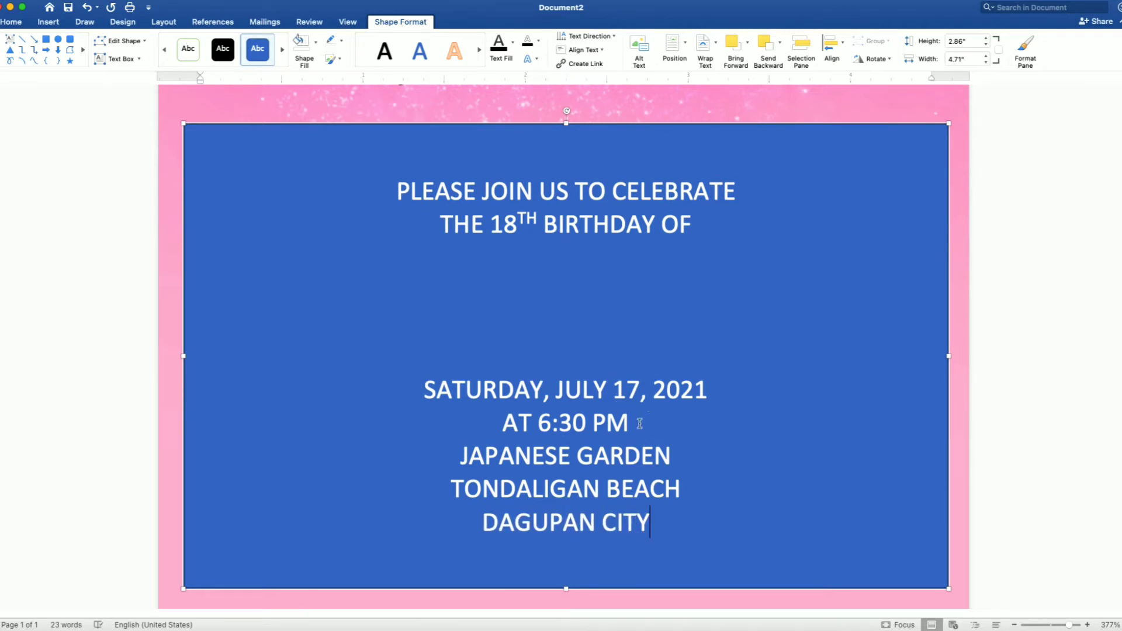
# Give the details box No Fill and No Outline, and make its text black
pyautogui.moveTo(664, 523); pyautogui.dragTo(398, 199)
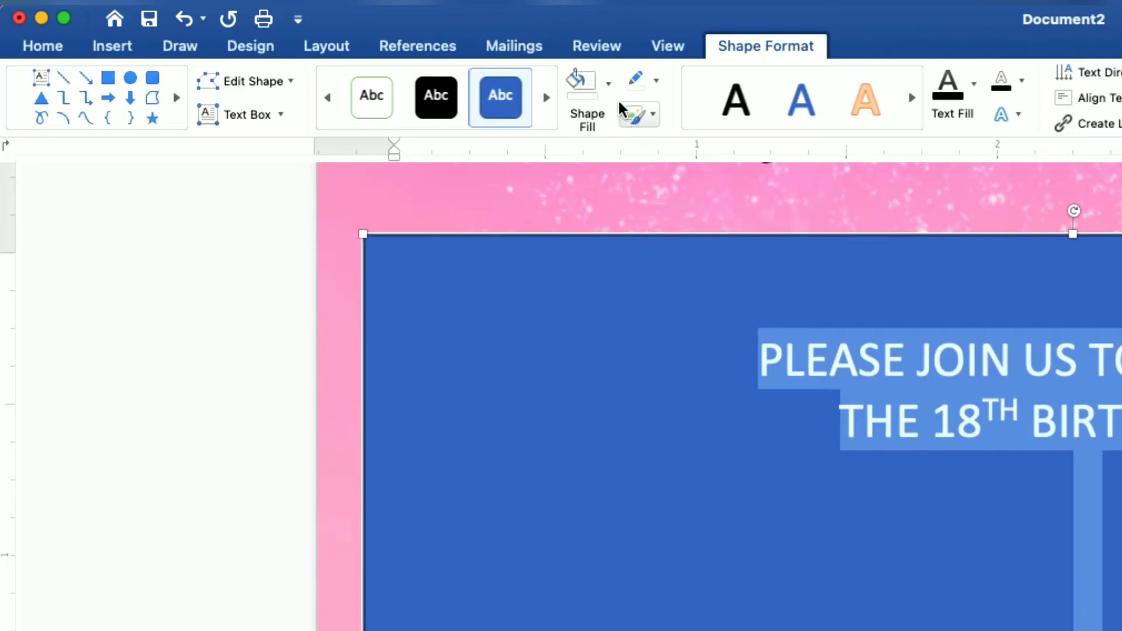
pyautogui.click(316, 45)
pyautogui.click(649, 132)
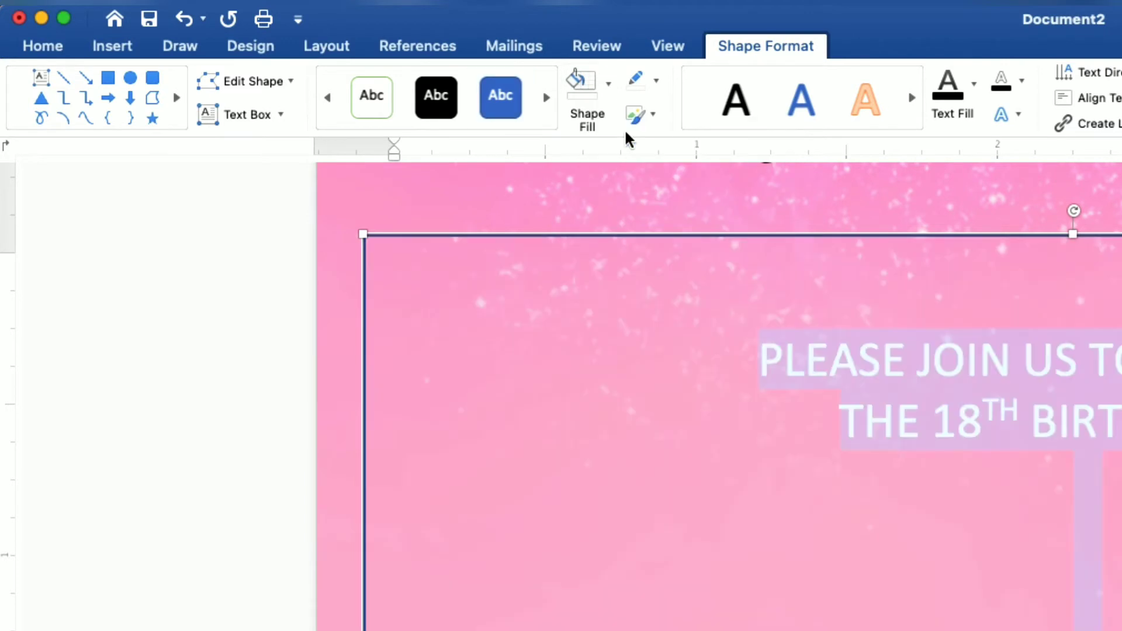
pyautogui.click(657, 80)
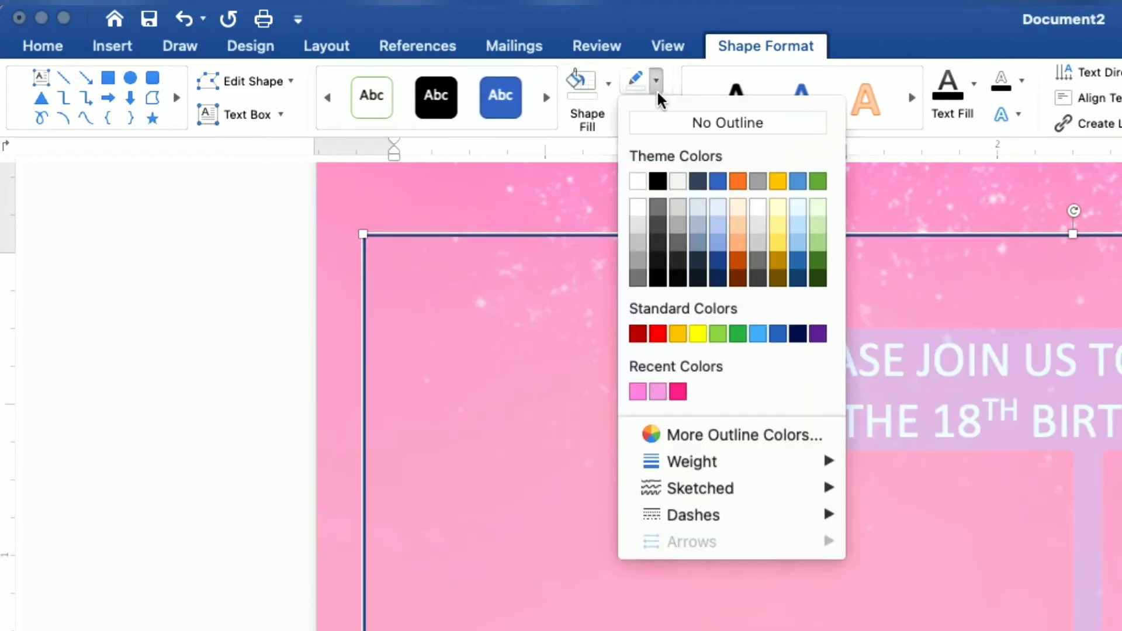
pyautogui.click(667, 123)
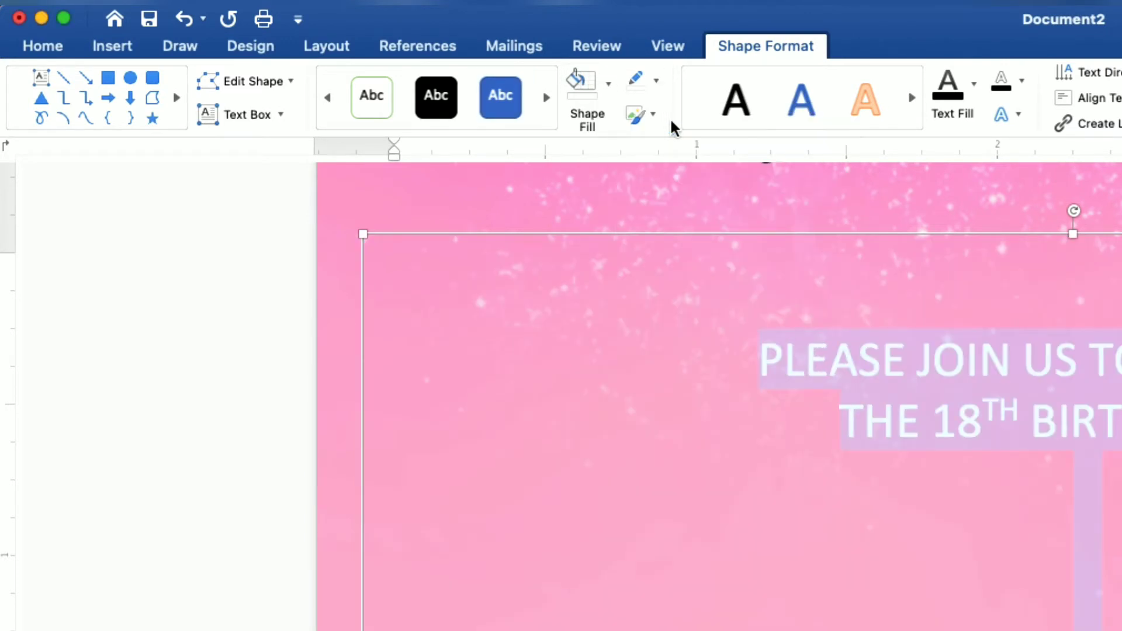
pyautogui.click(975, 101)
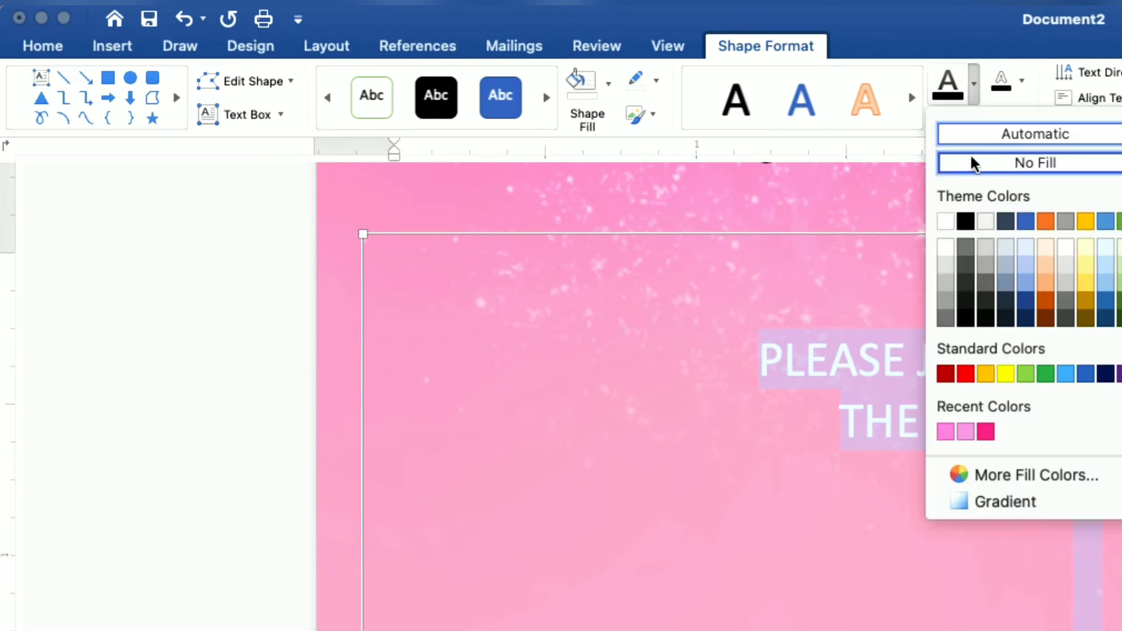
pyautogui.click(967, 221)
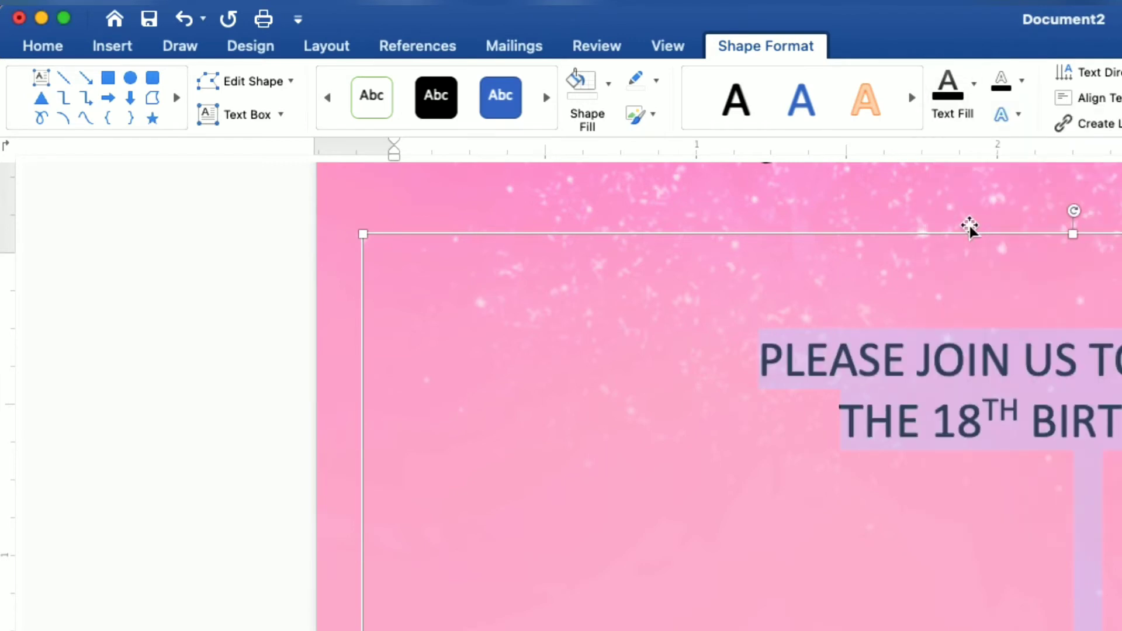
pyautogui.click(50, 52)
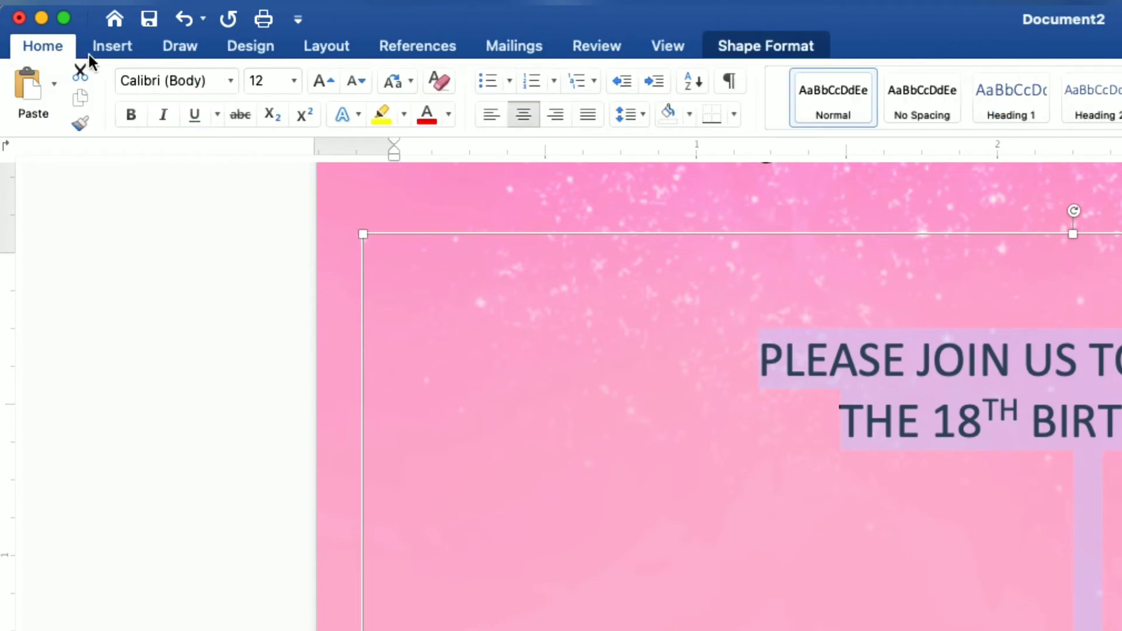
# Set the details text in bold Arial Narrow
pyautogui.click(230, 82)
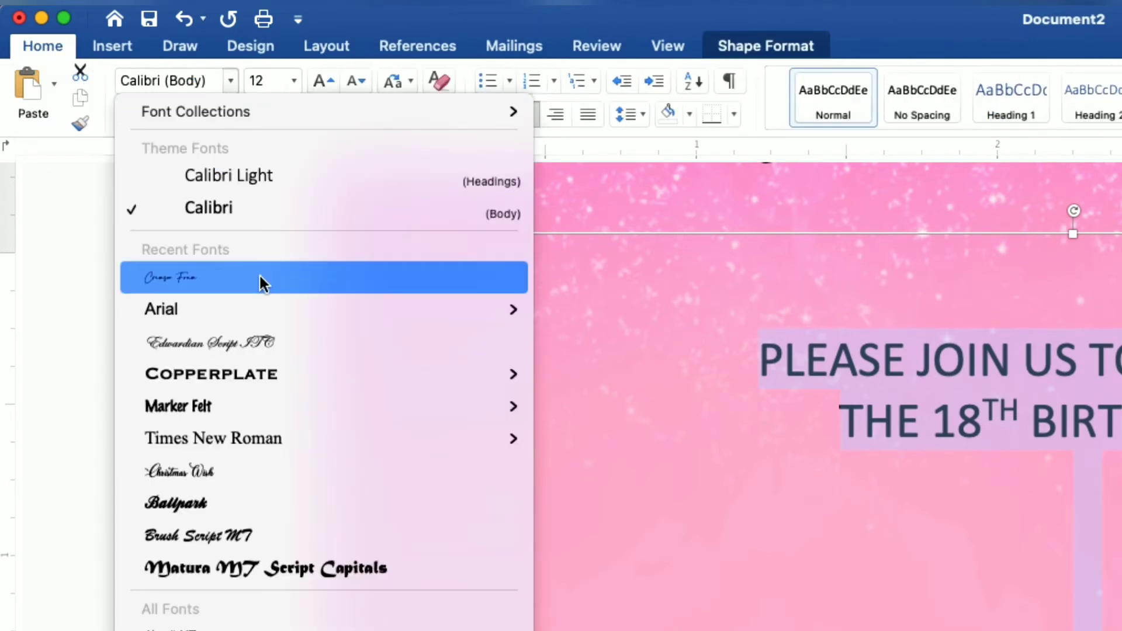
pyautogui.moveTo(324, 309)
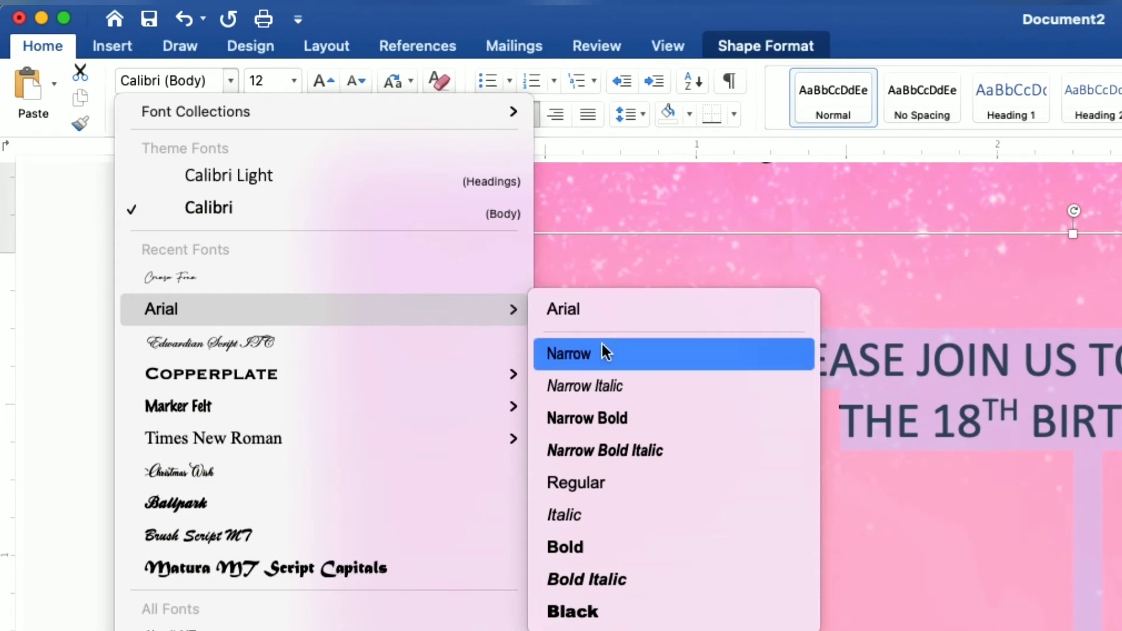
pyautogui.click(603, 355)
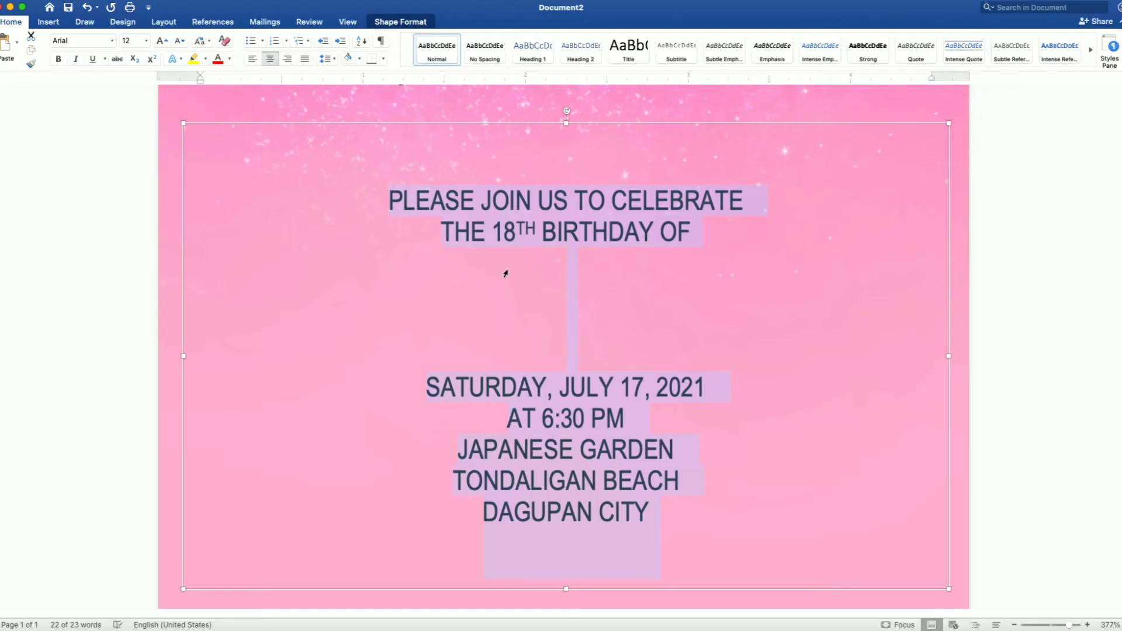
pyautogui.scroll(-2, 514, 276)
pyautogui.scroll(-2, 513, 276)
pyautogui.scroll(-1, 514, 276)
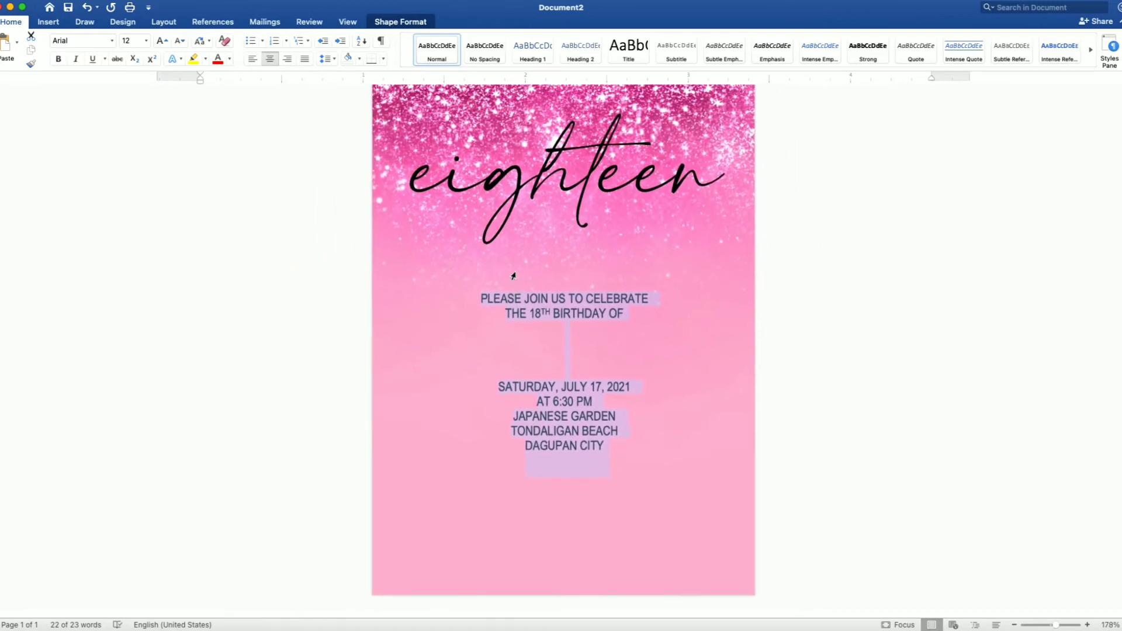
pyautogui.scroll(-1, 513, 276)
pyautogui.scroll(-1, 514, 276)
pyautogui.click(513, 276)
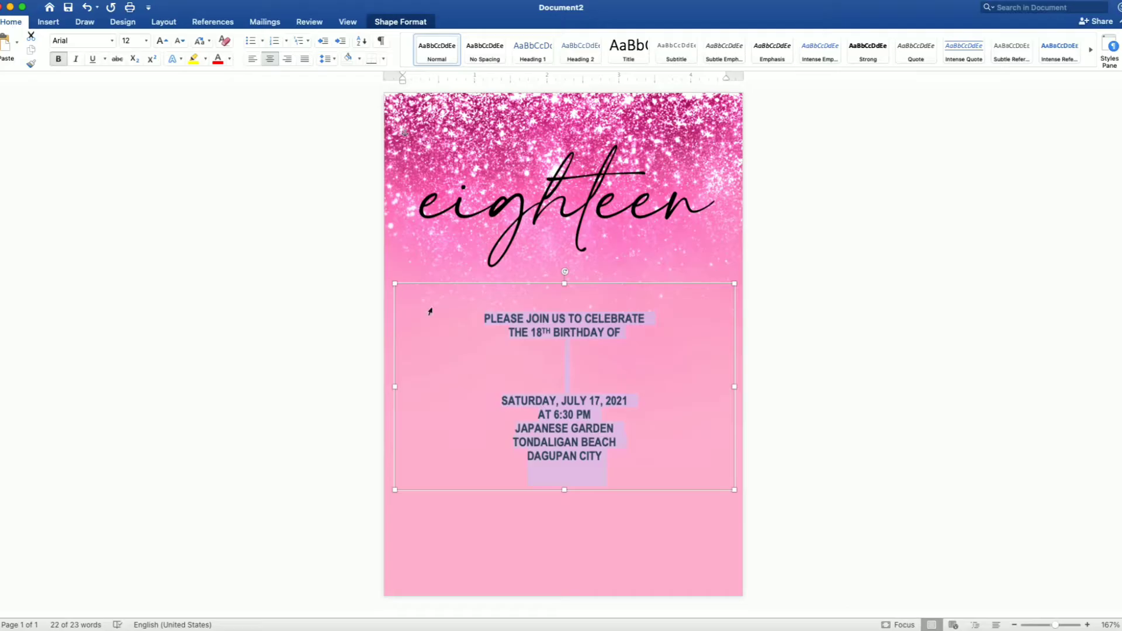
pyautogui.click(588, 374)
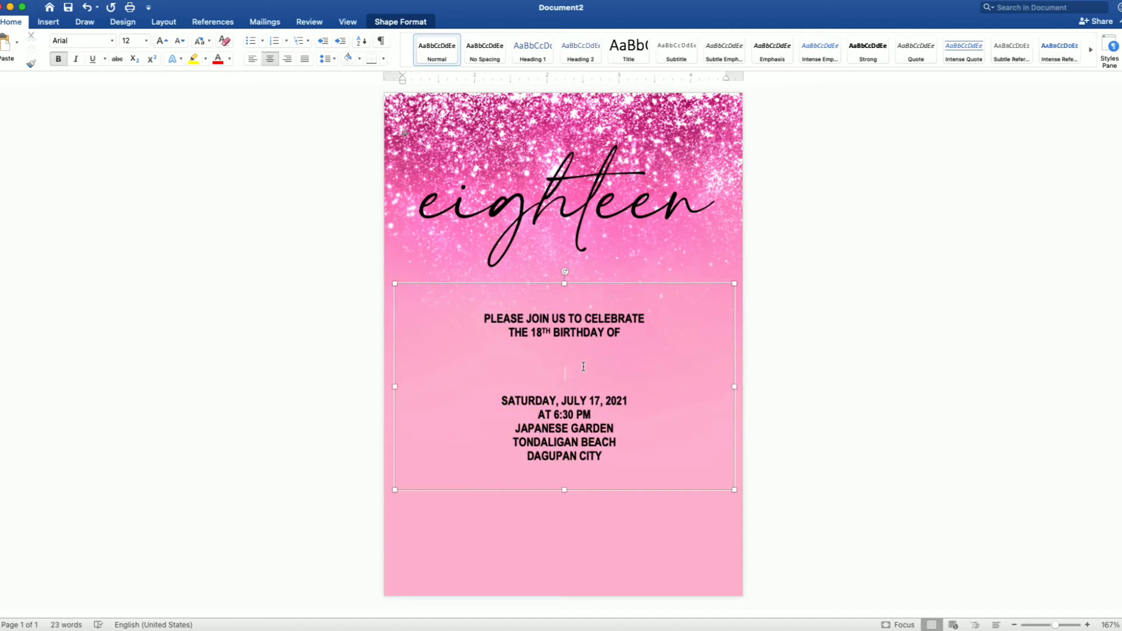
# Add blank lines above the date, then make the details box taller (4.71 x 3.42 in) and lower
pyautogui.press('Return')
pyautogui.press('Return')
pyautogui.press('Return')
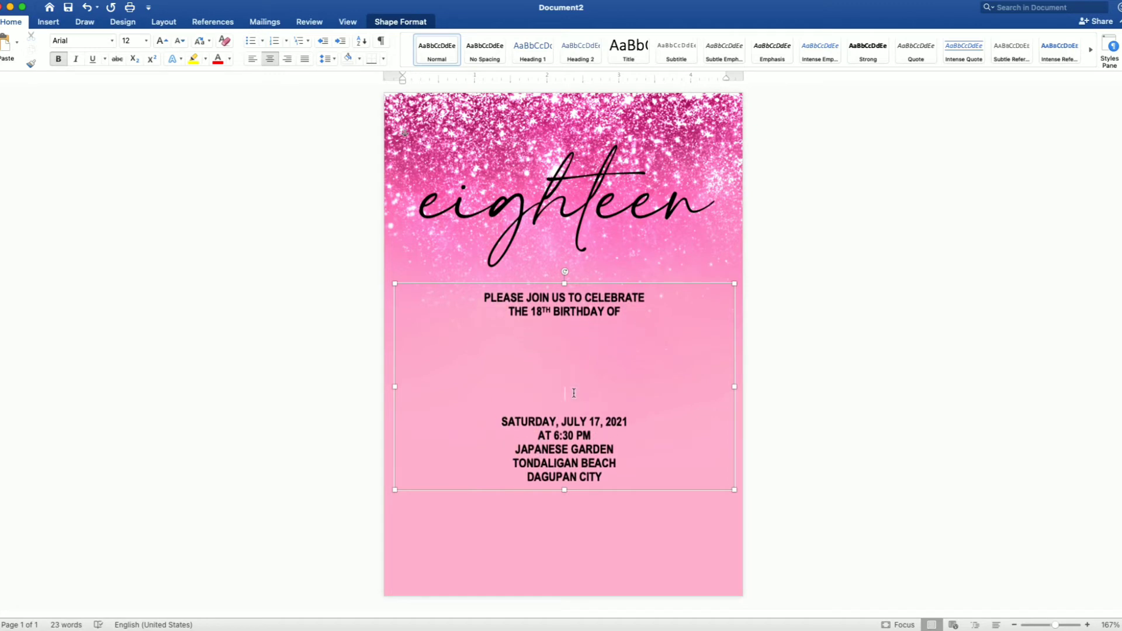
pyautogui.moveTo(564, 493); pyautogui.dragTo(564, 532)
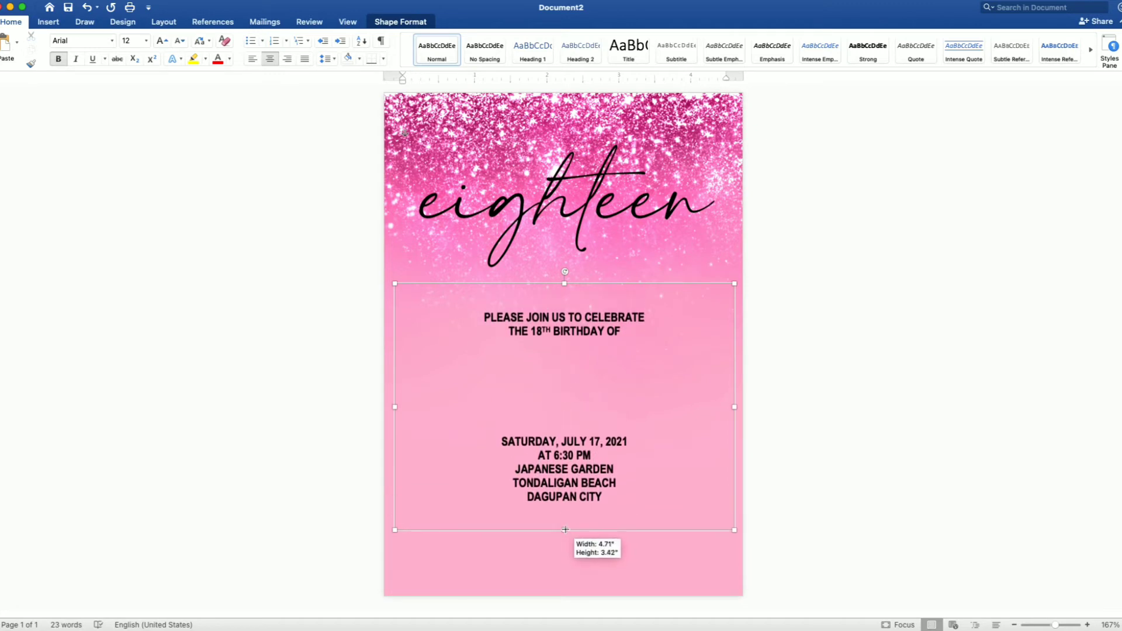
pyautogui.moveTo(591, 412); pyautogui.dragTo(591, 433)
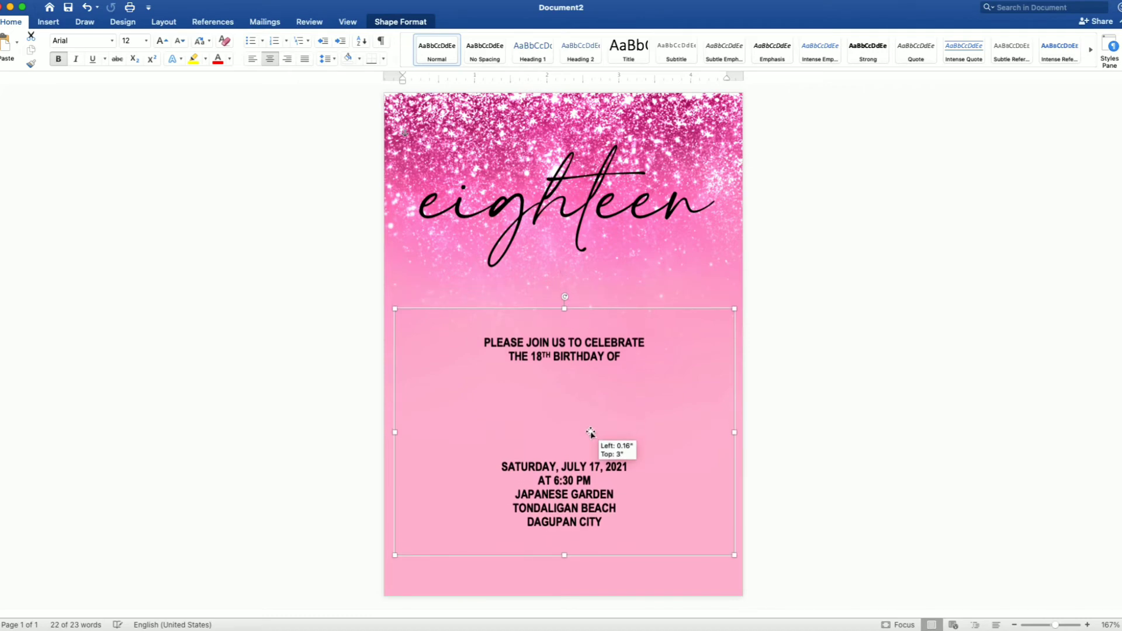
# Duplicate the 'eighteen' title box and move the copy down over the details
pyautogui.click(547, 200)
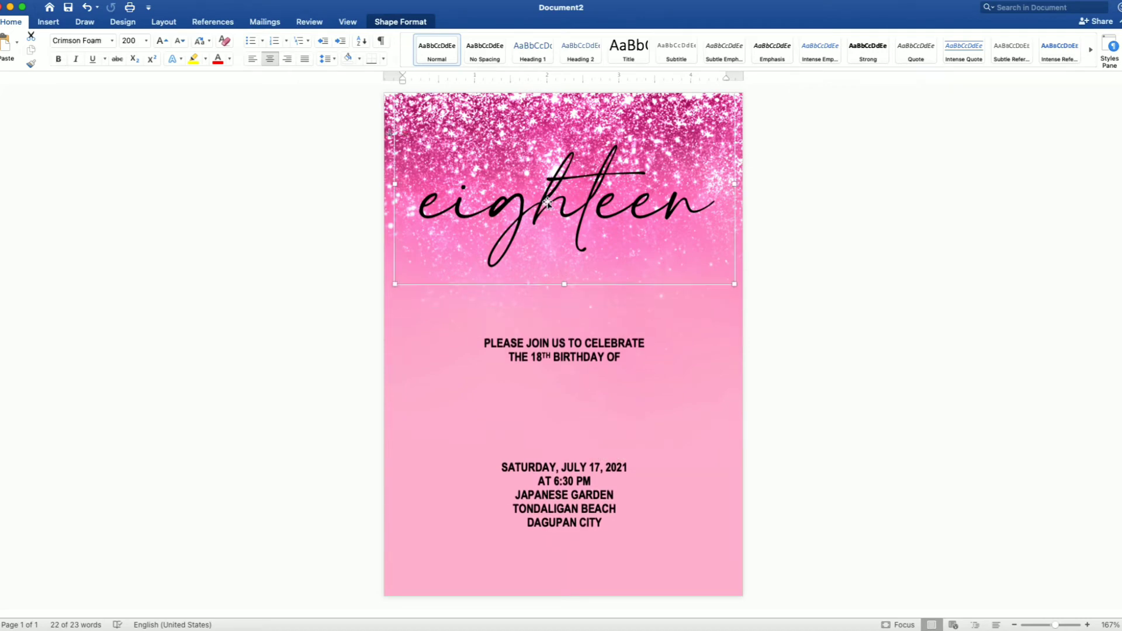
pyautogui.rightClick(547, 201)
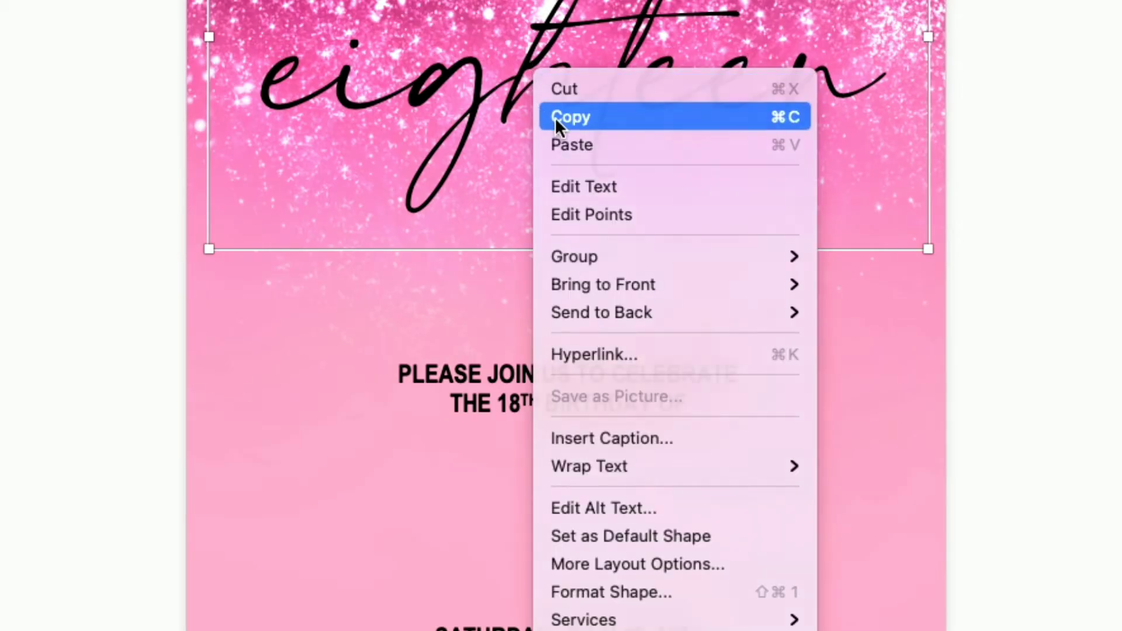
pyautogui.click(556, 116)
pyautogui.rightClick(530, 86)
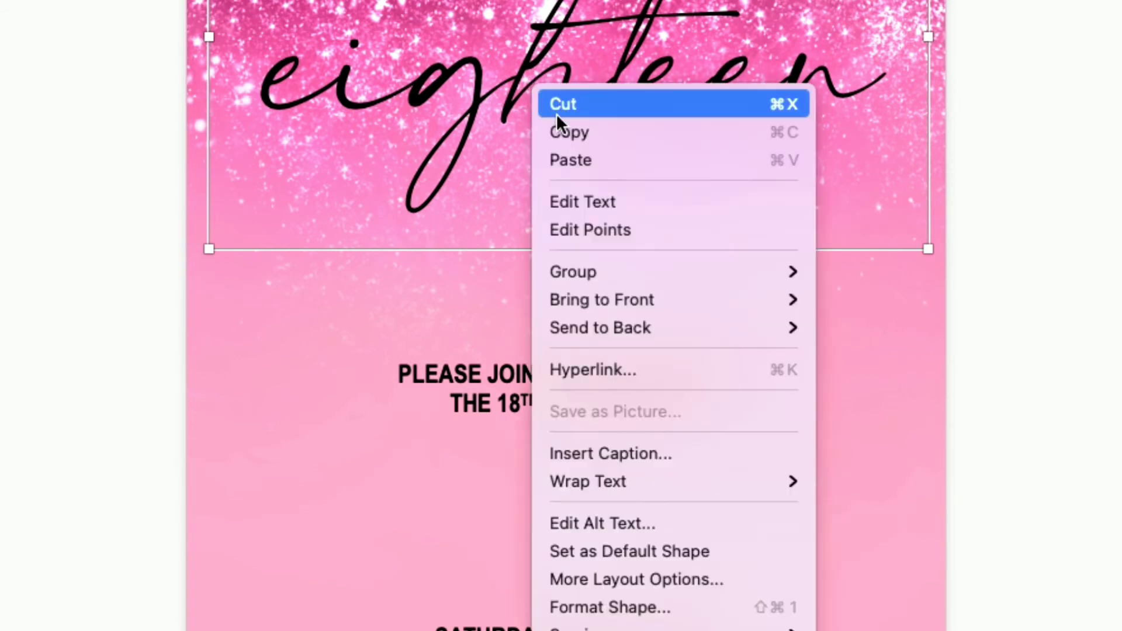
pyautogui.click(567, 170)
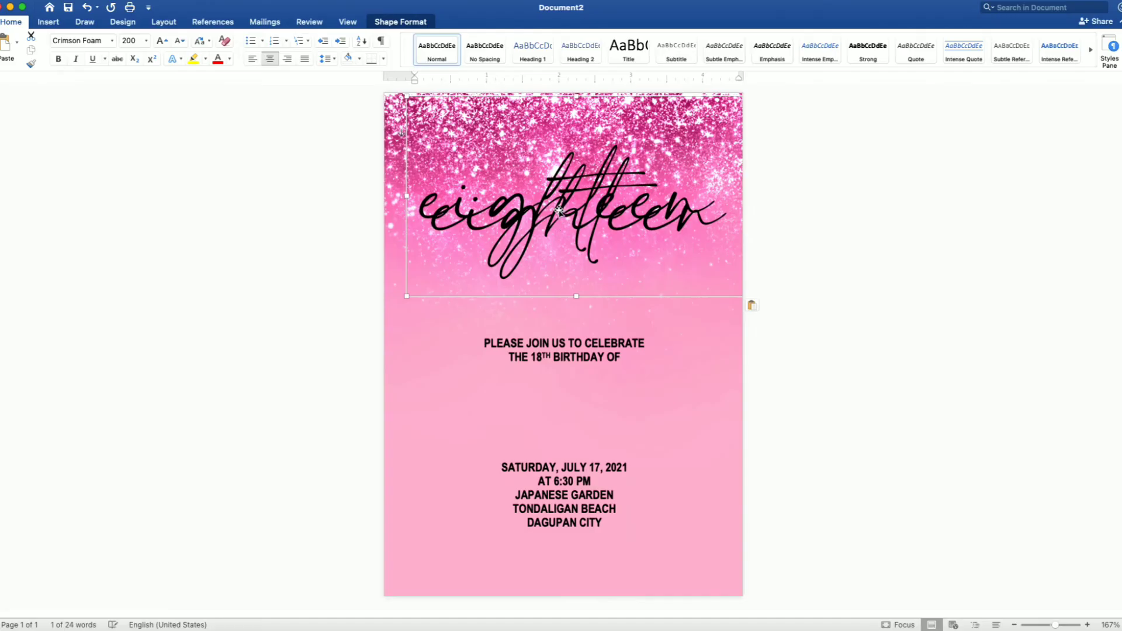
pyautogui.moveTo(565, 244); pyautogui.dragTo(548, 400)
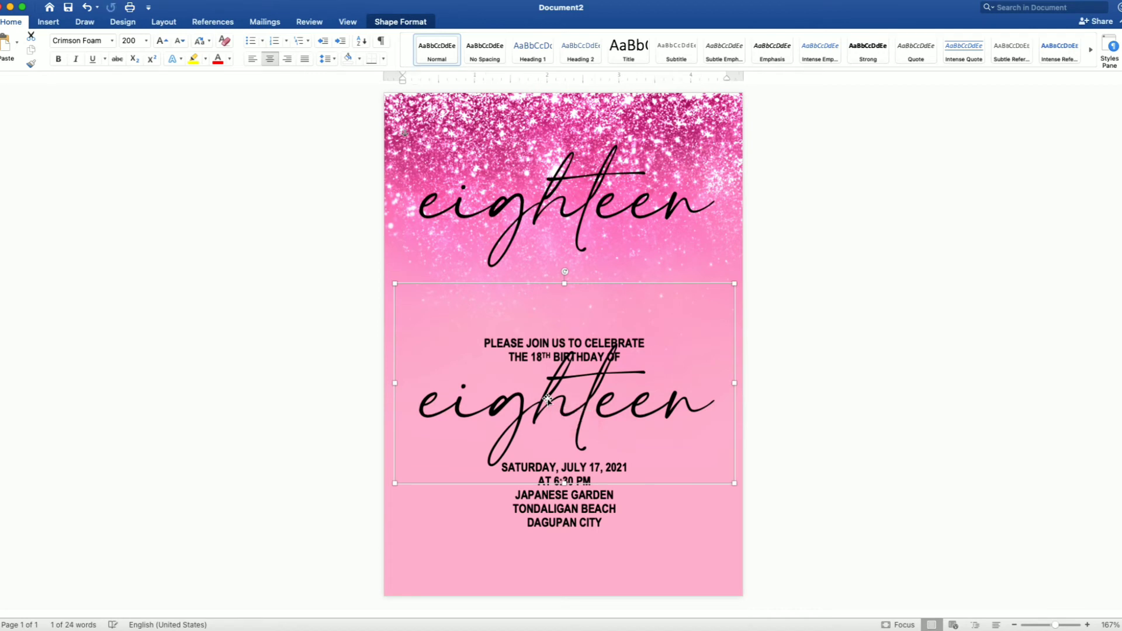
# Resize the copy to 70 pt, replace its word with the celebrant's name, and lower the details slightly
pyautogui.moveTo(707, 407); pyautogui.dragTo(420, 405)
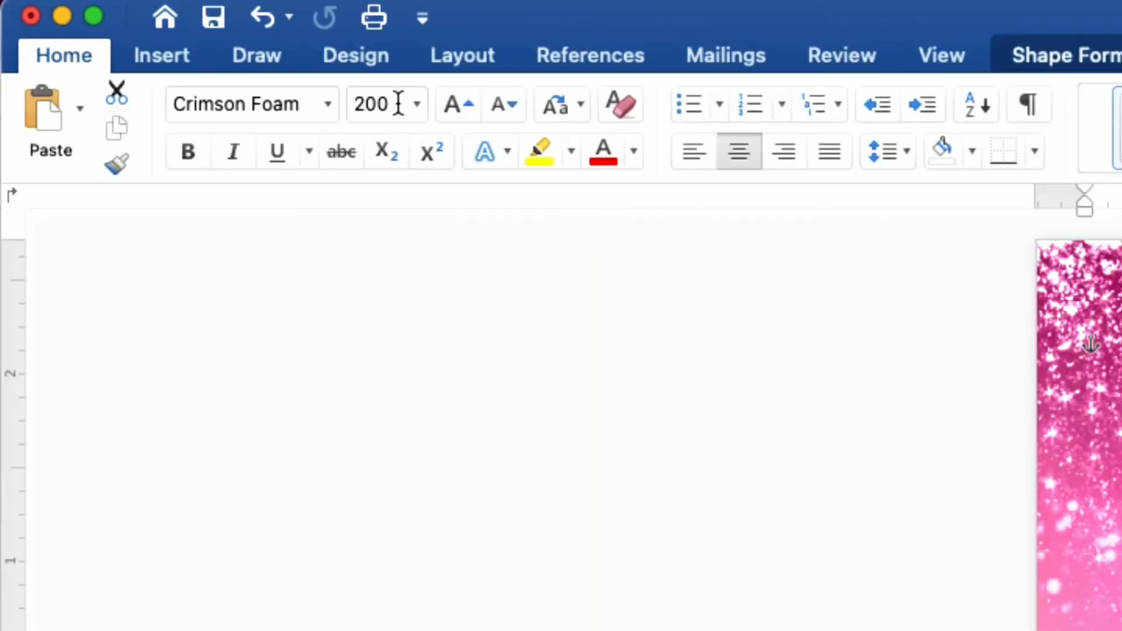
pyautogui.moveTo(132, 40); pyautogui.dragTo(120, 41)
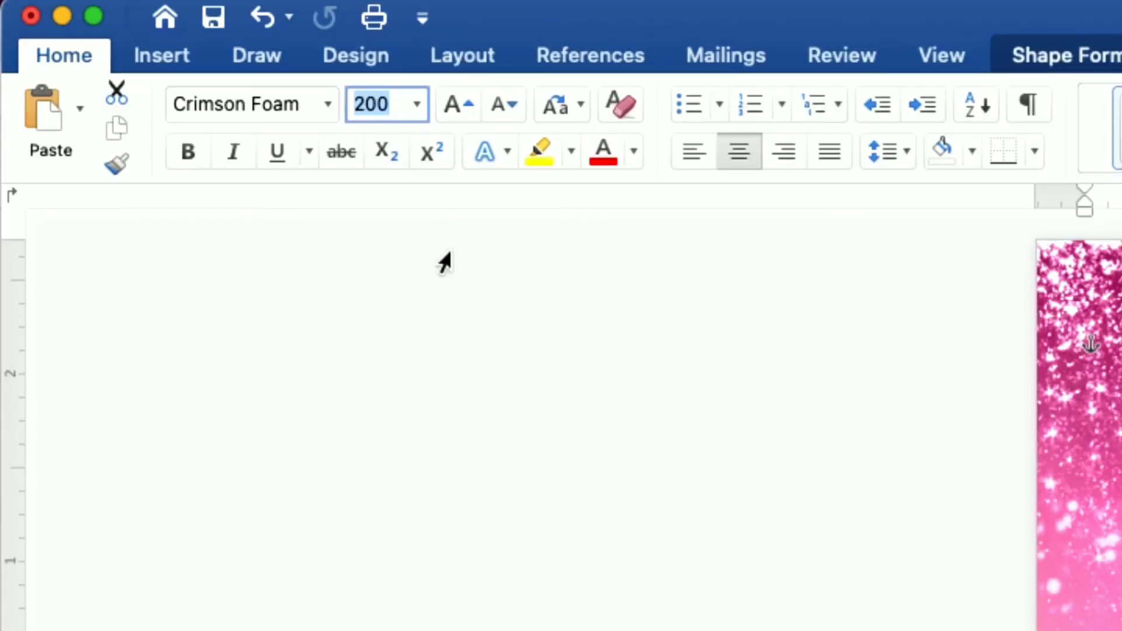
pyautogui.write('70')
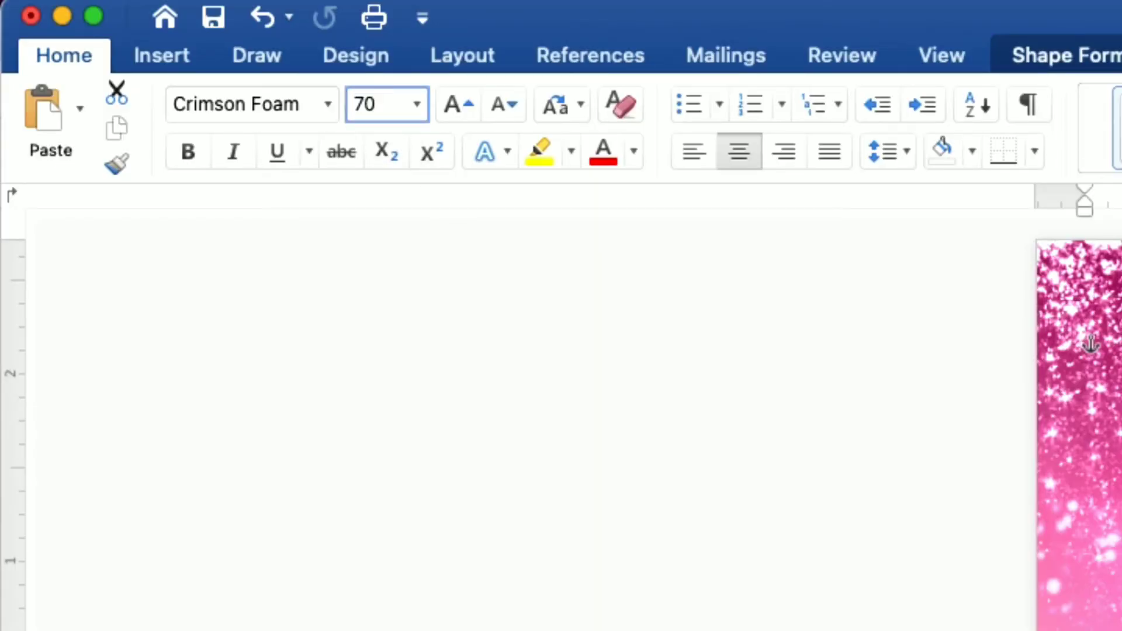
pyautogui.press('Return')
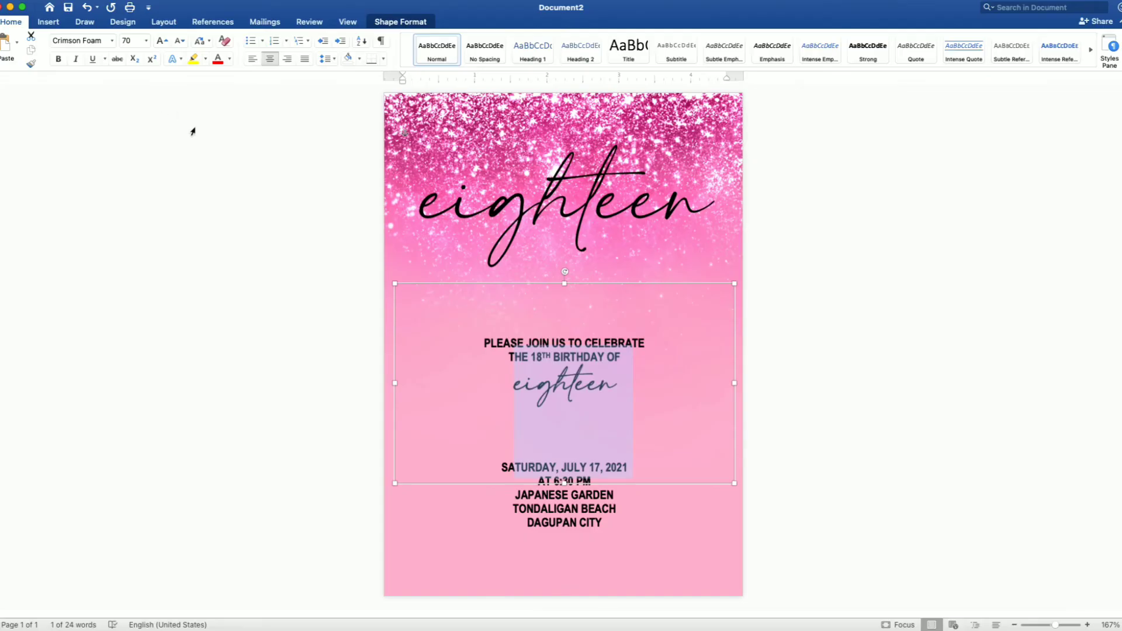
pyautogui.click(651, 400)
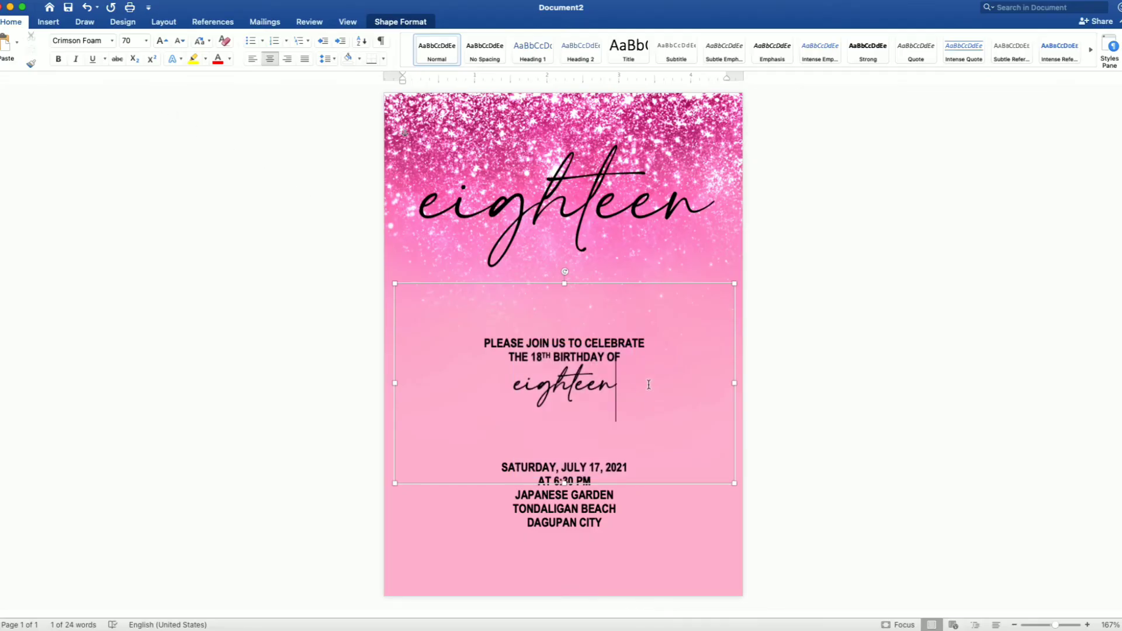
pyautogui.moveTo(648, 388); pyautogui.dragTo(512, 385)
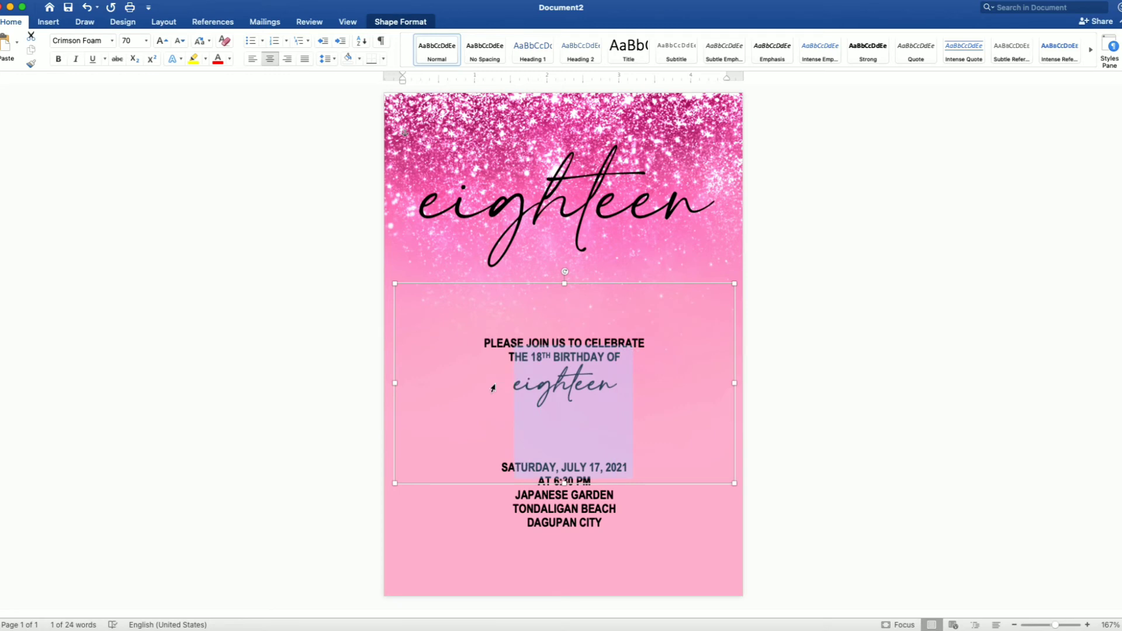
pyautogui.press('BackSpace')
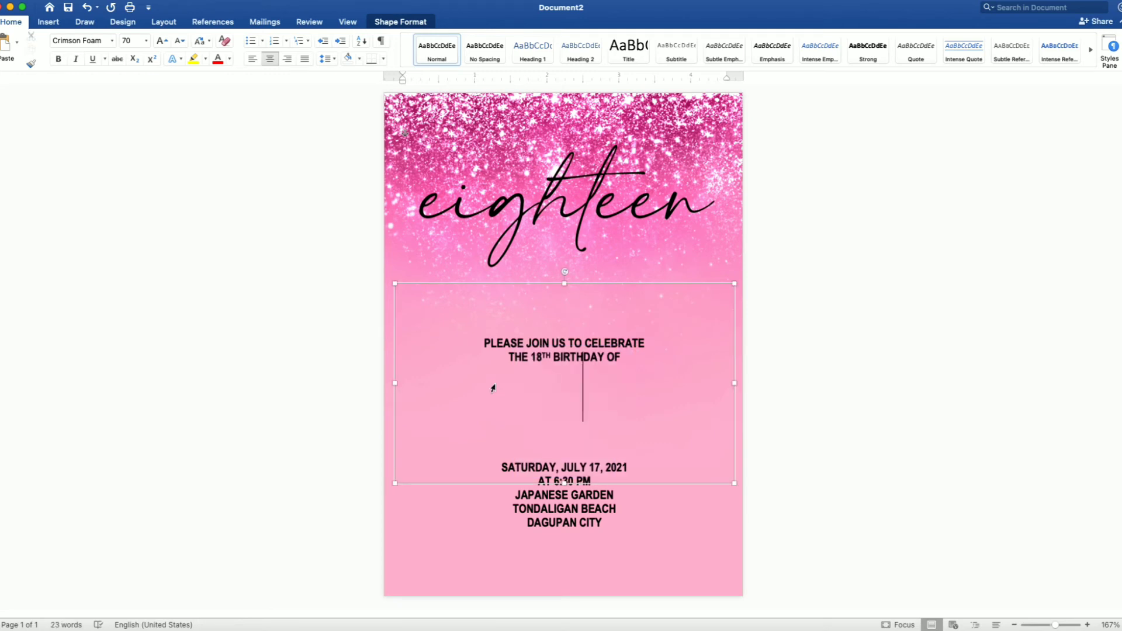
pyautogui.write('Ca')
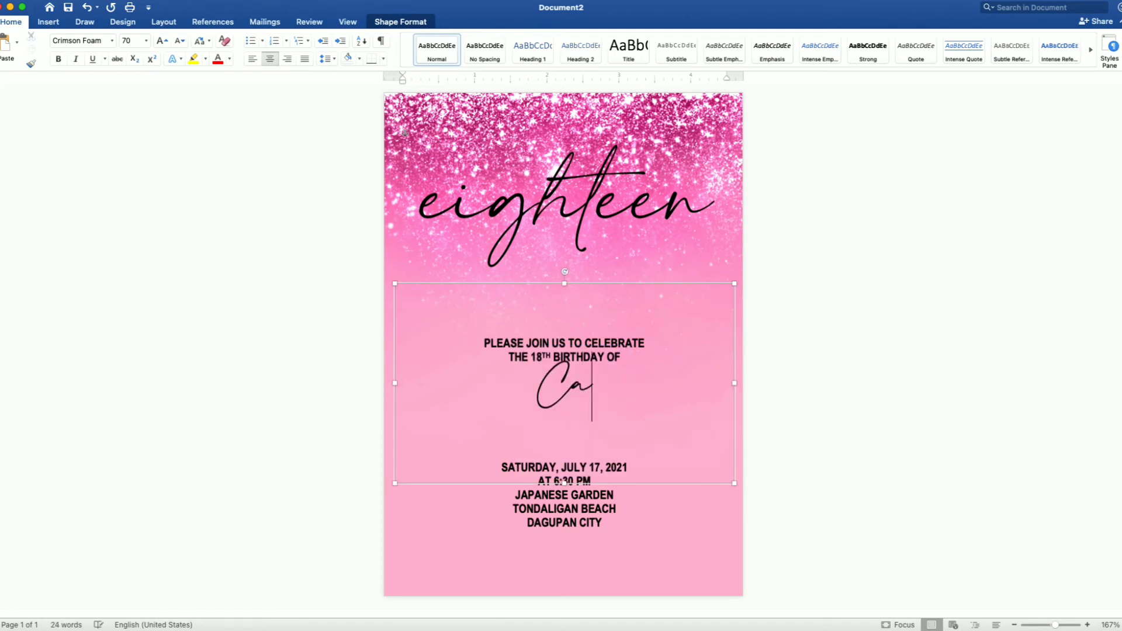
pyautogui.write('ssy Sorei')
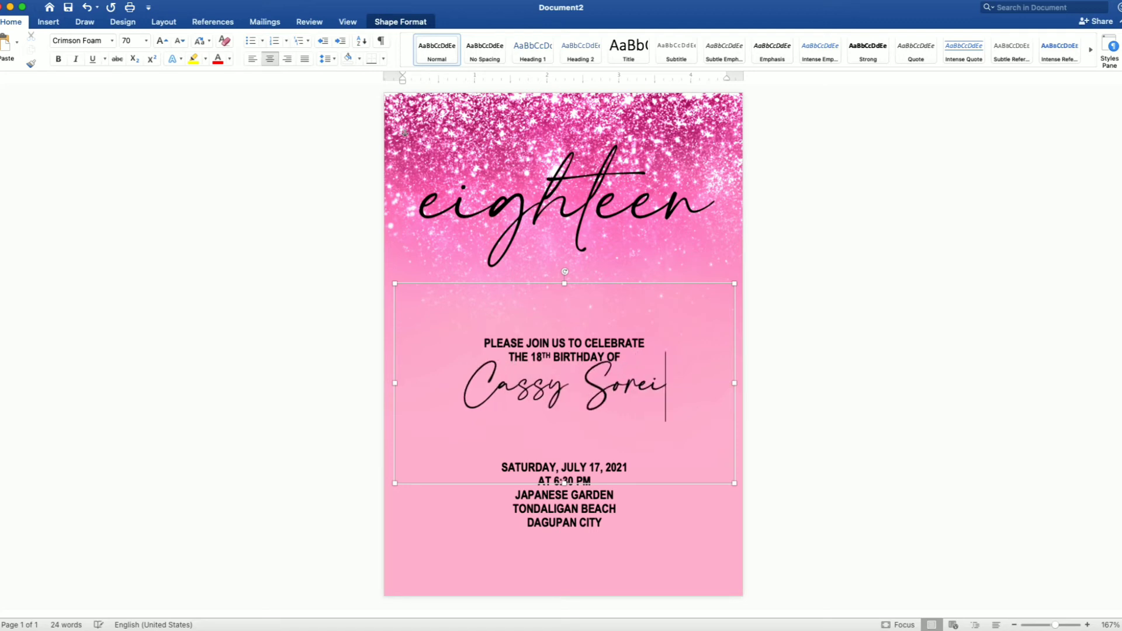
pyautogui.press('BackSpace')
pyautogui.press('BackSpace')
pyautogui.write('ian')
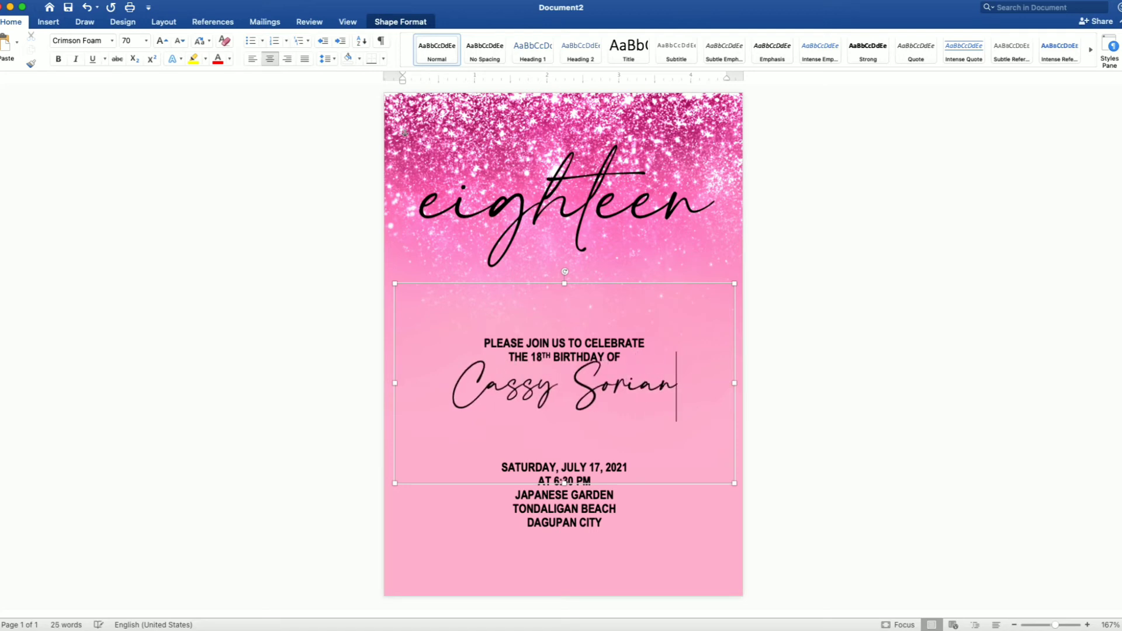
pyautogui.write('o')
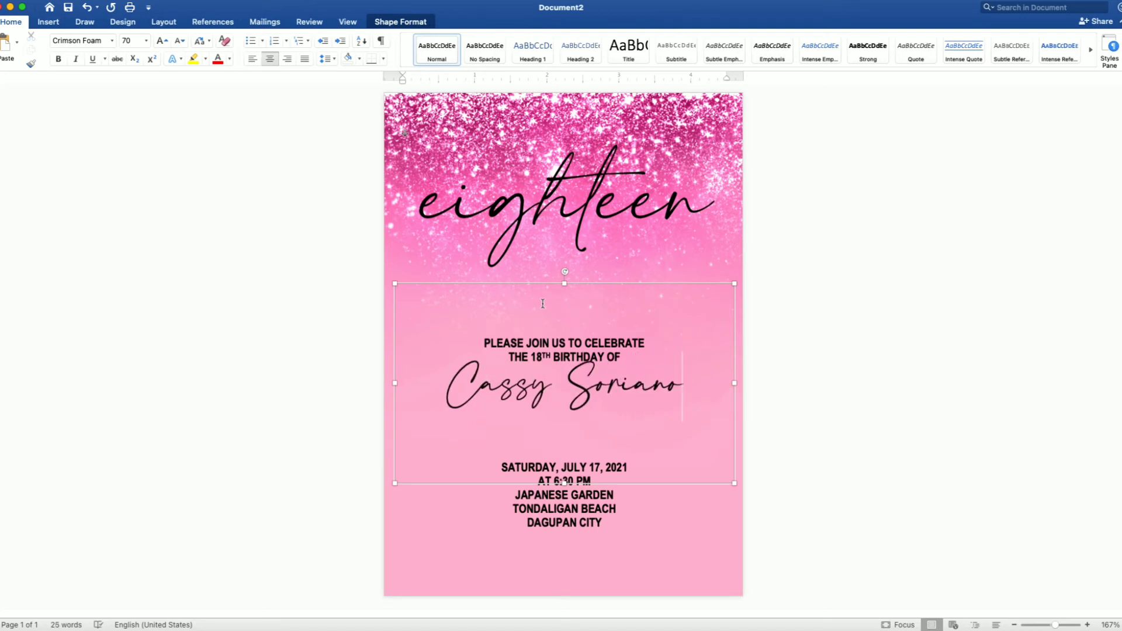
pyautogui.moveTo(562, 287); pyautogui.dragTo(574, 327)
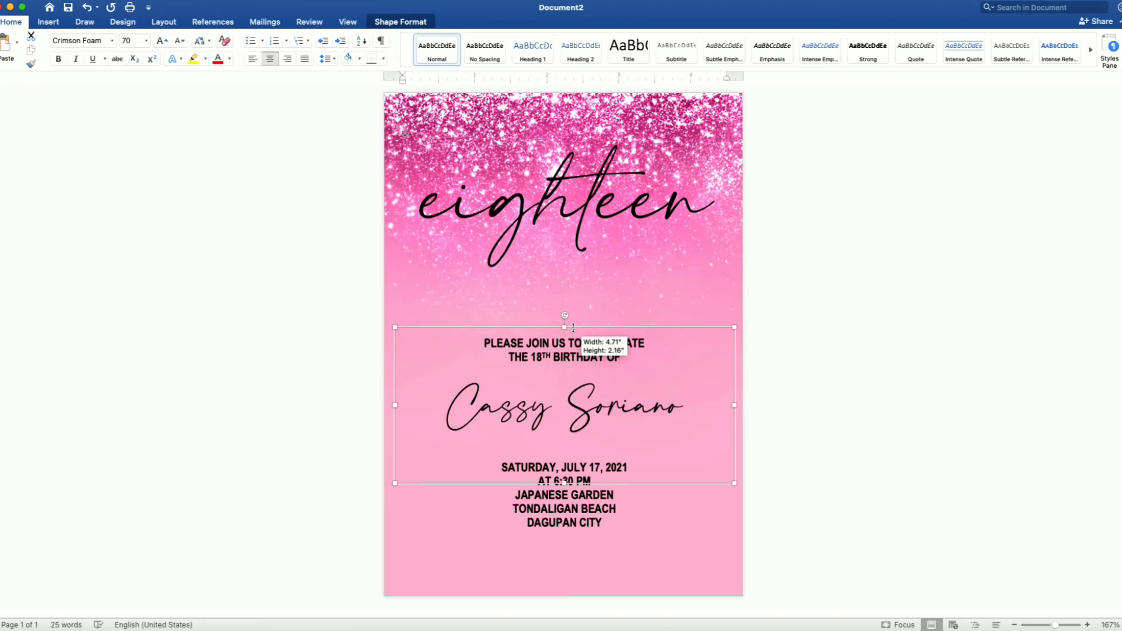
# Insert 'pink glitter lips.png' from file as a 4 x 4 inch picture on the invitation
pyautogui.click(961, 393)
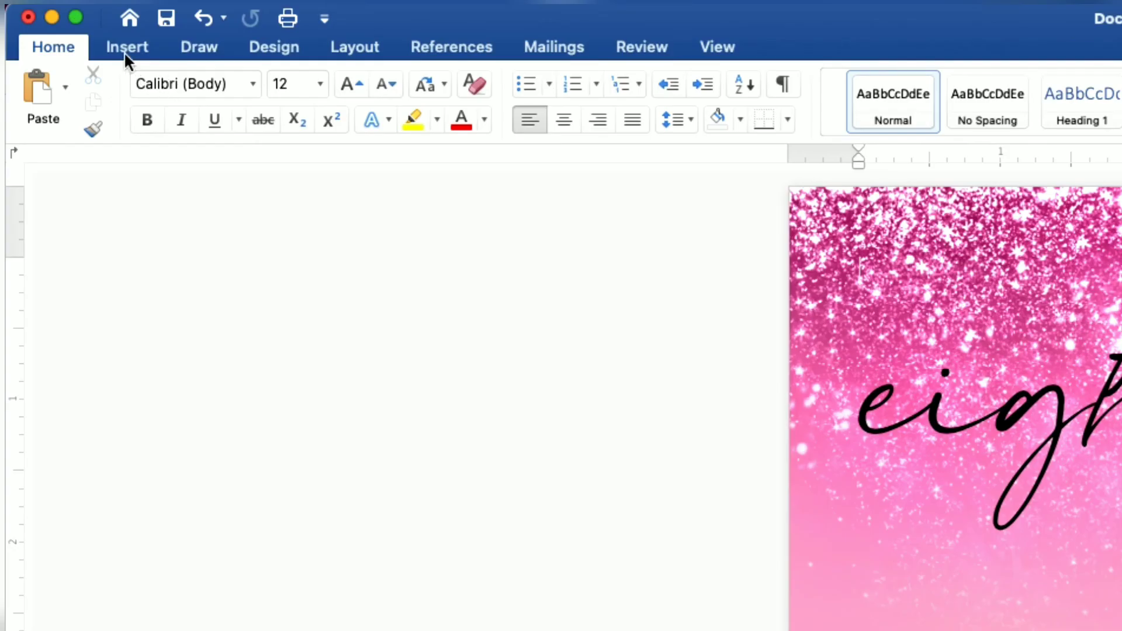
pyautogui.click(47, 23)
pyautogui.click(286, 92)
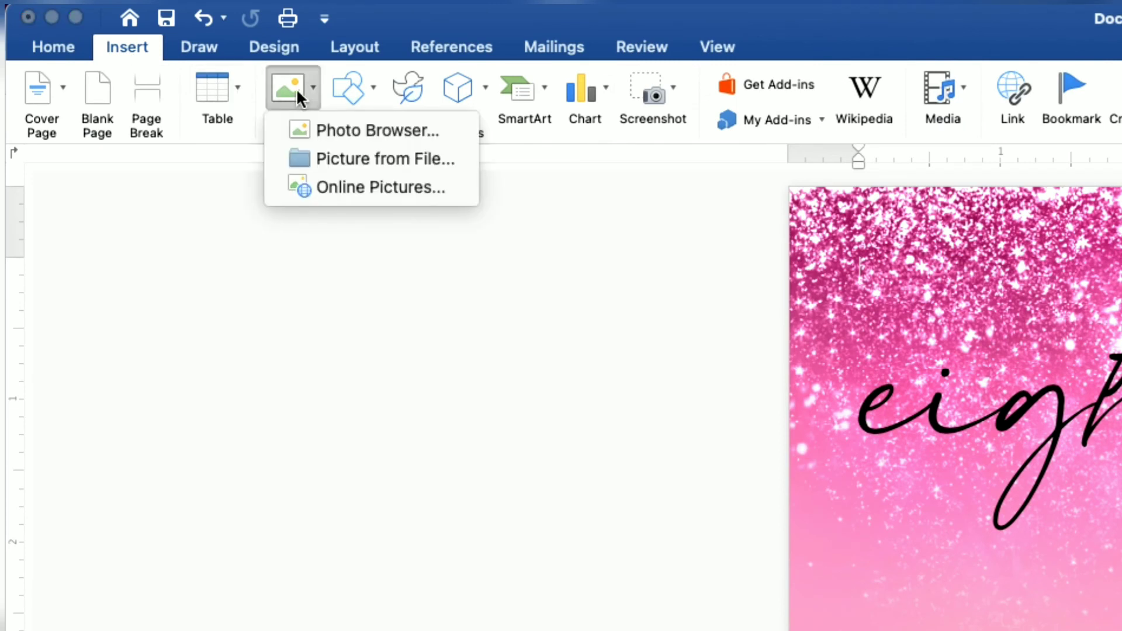
pyautogui.click(333, 157)
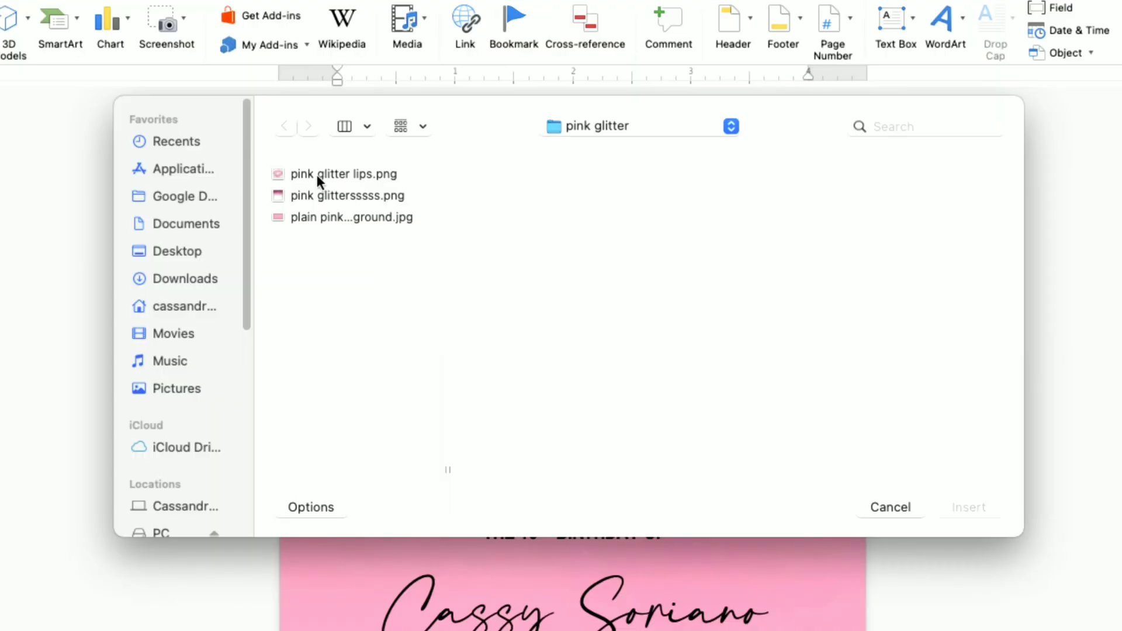
pyautogui.click(317, 174)
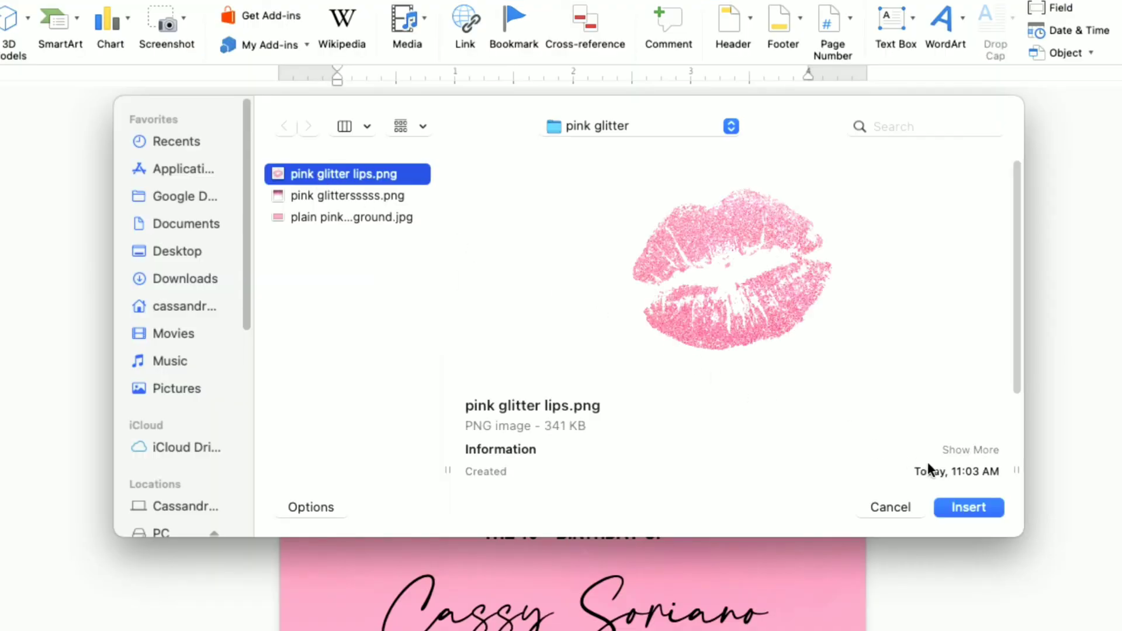
pyautogui.click(959, 507)
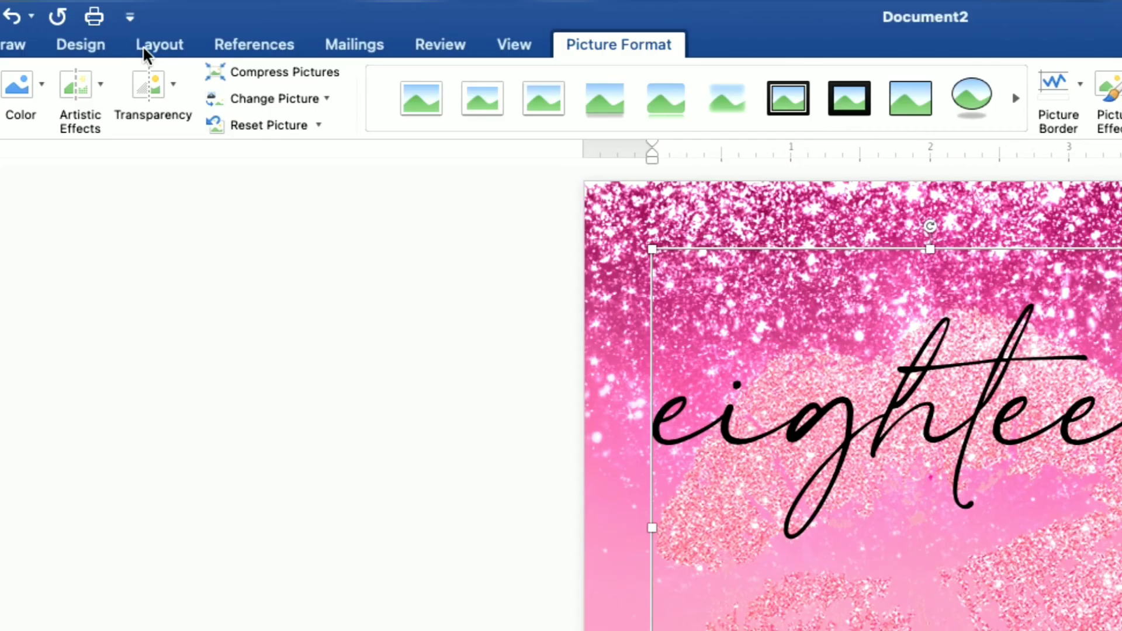
# Set the lips picture's text wrapping to Behind Text
pyautogui.click(158, 24)
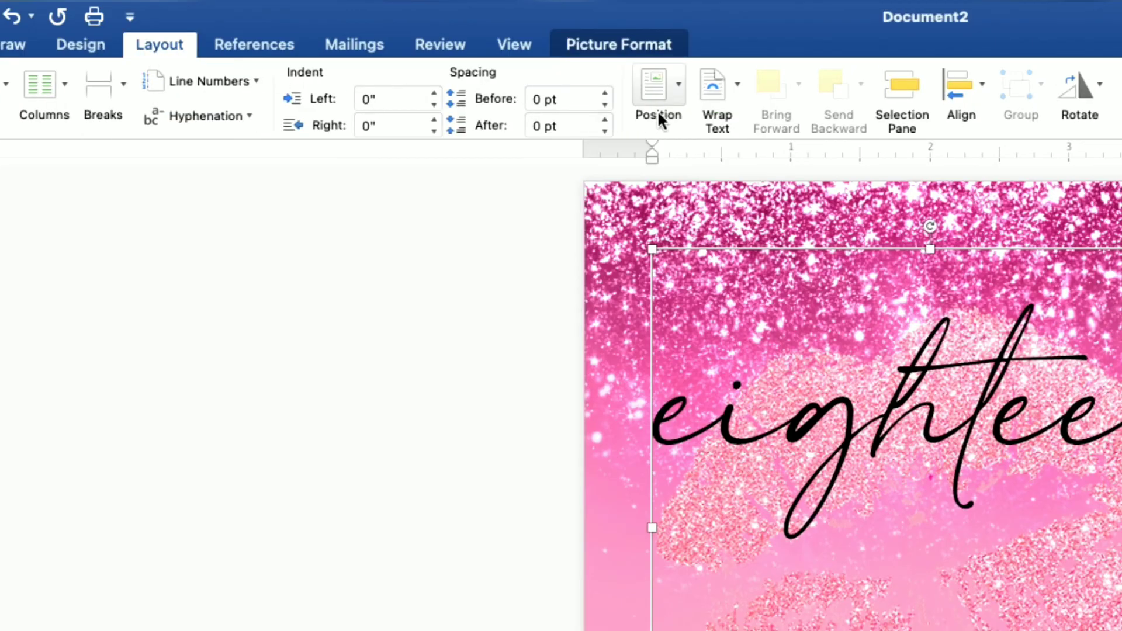
pyautogui.click(736, 86)
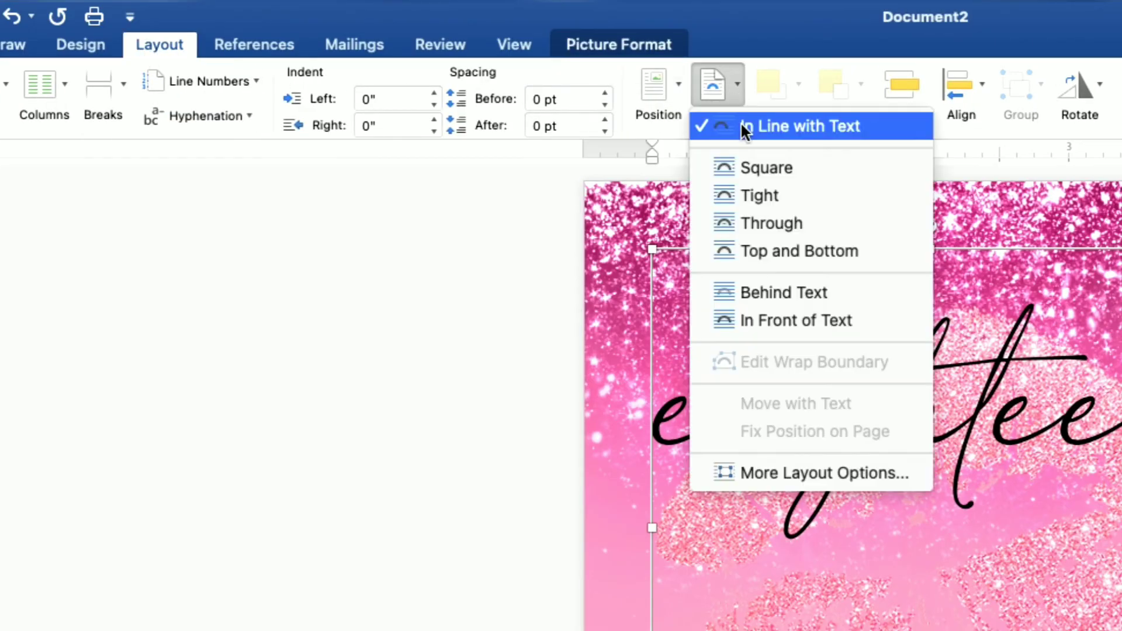
pyautogui.click(781, 287)
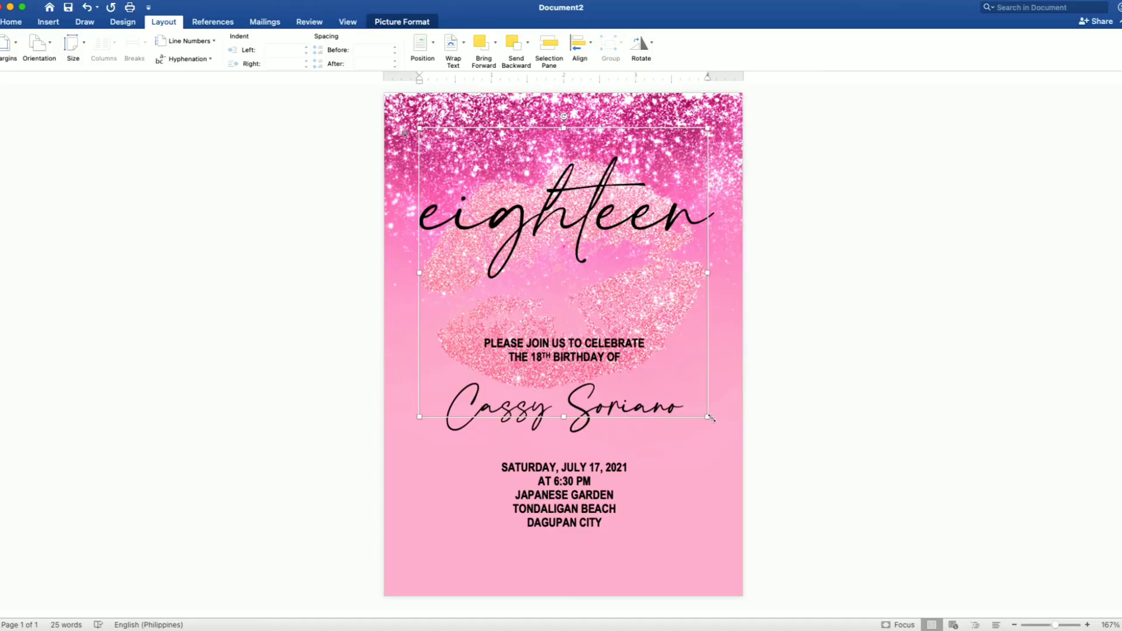
# Enlarge the lips picture and move it down behind the name and party details
pyautogui.moveTo(709, 418); pyautogui.dragTo(731, 439)
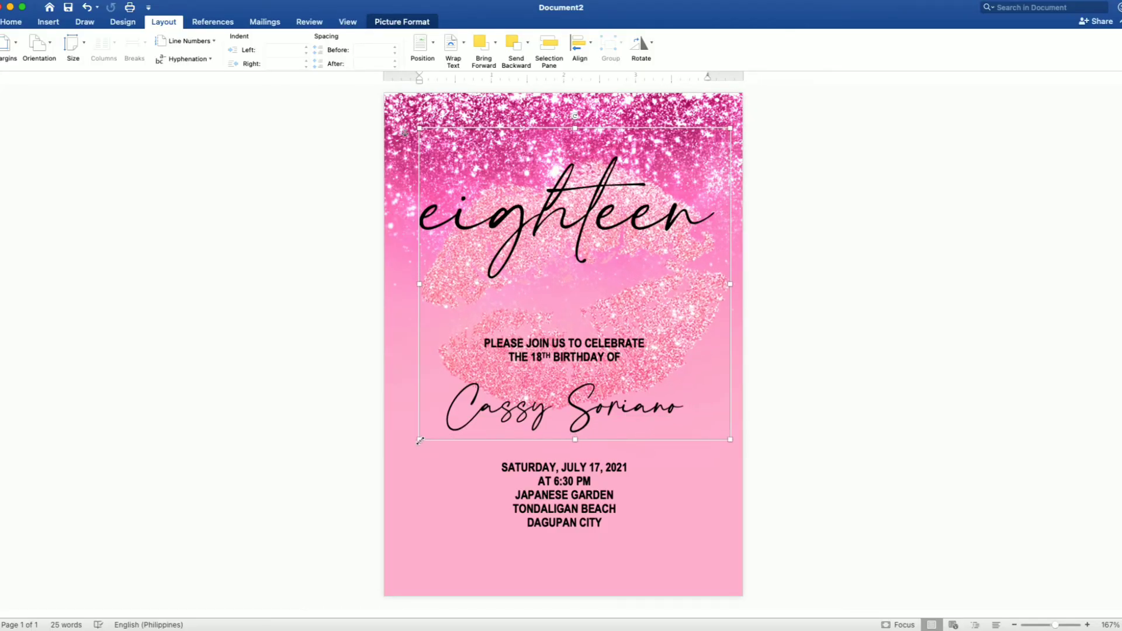
pyautogui.moveTo(420, 440); pyautogui.dragTo(400, 459)
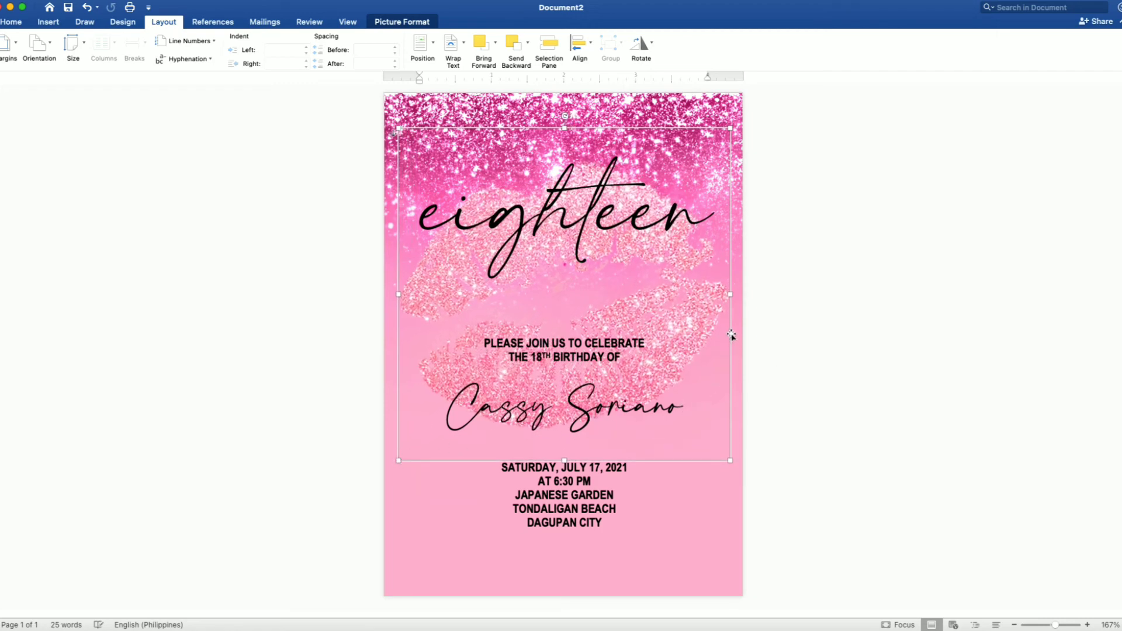
pyautogui.moveTo(732, 335); pyautogui.dragTo(737, 466)
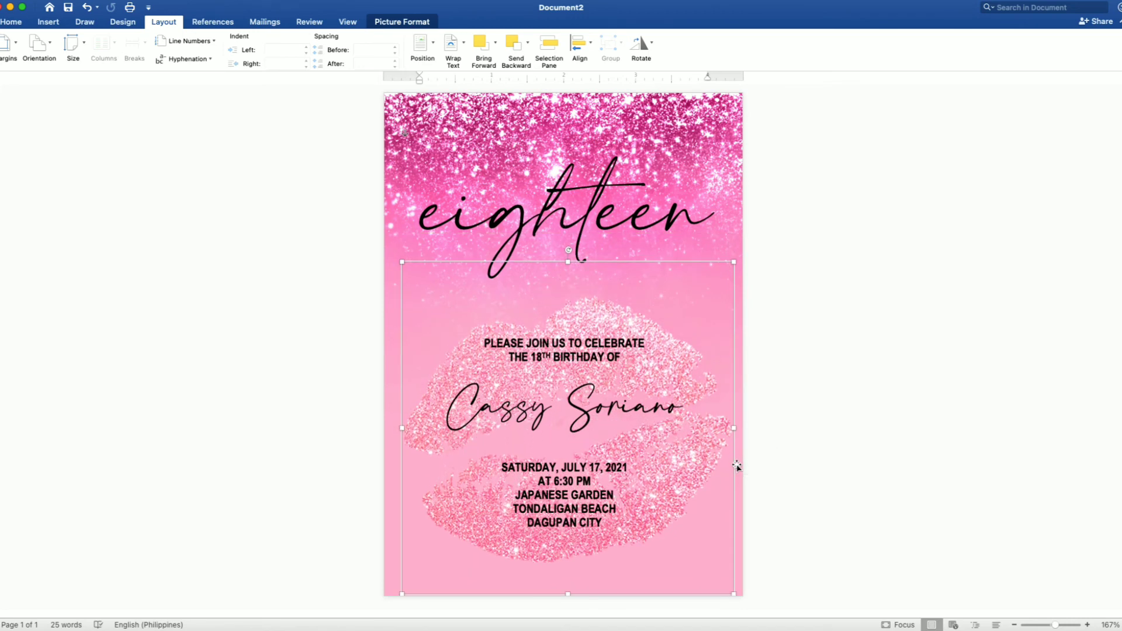
pyautogui.press('Left')
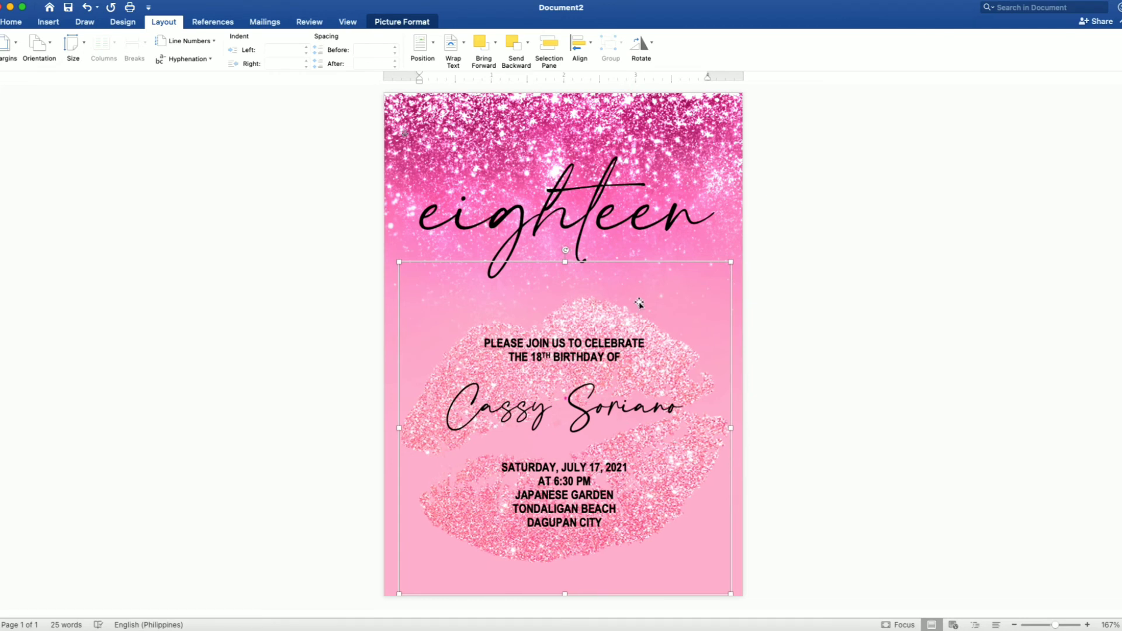
pyautogui.press('Up')
pyautogui.press('Up')
pyautogui.press('Up')
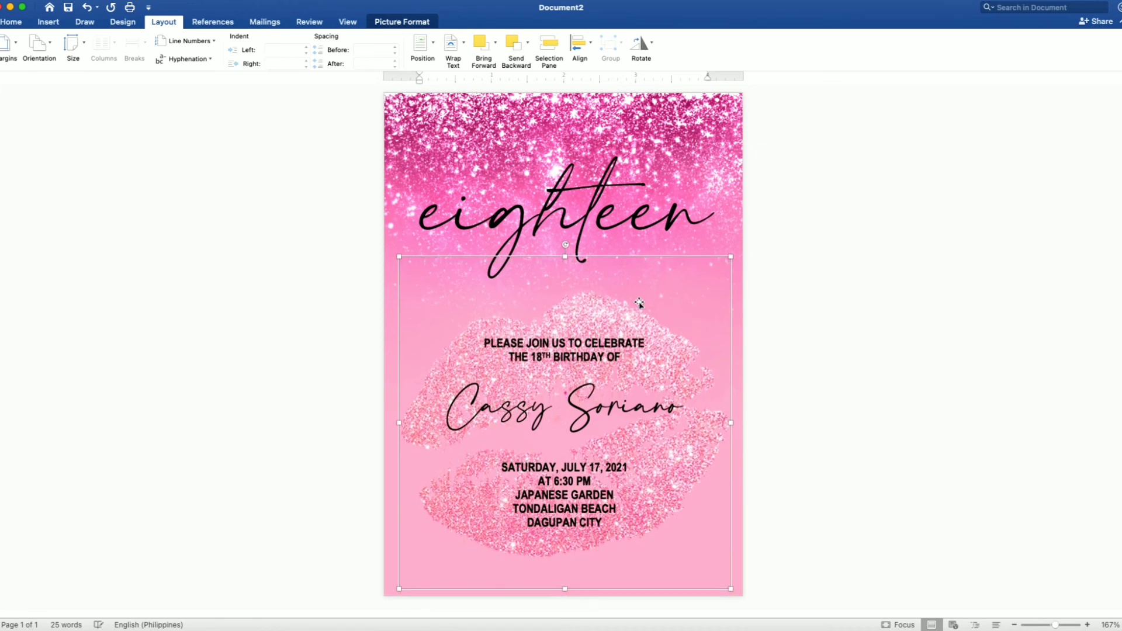
pyautogui.press('Up')
pyautogui.press('Up')
pyautogui.press('Up')
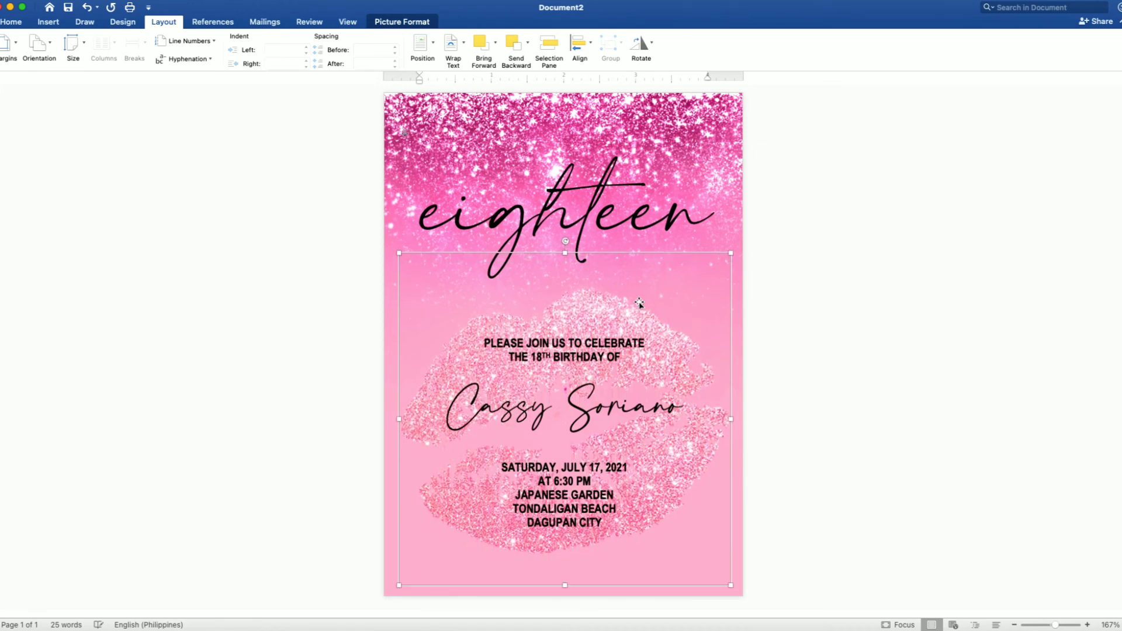
pyautogui.click(1020, 359)
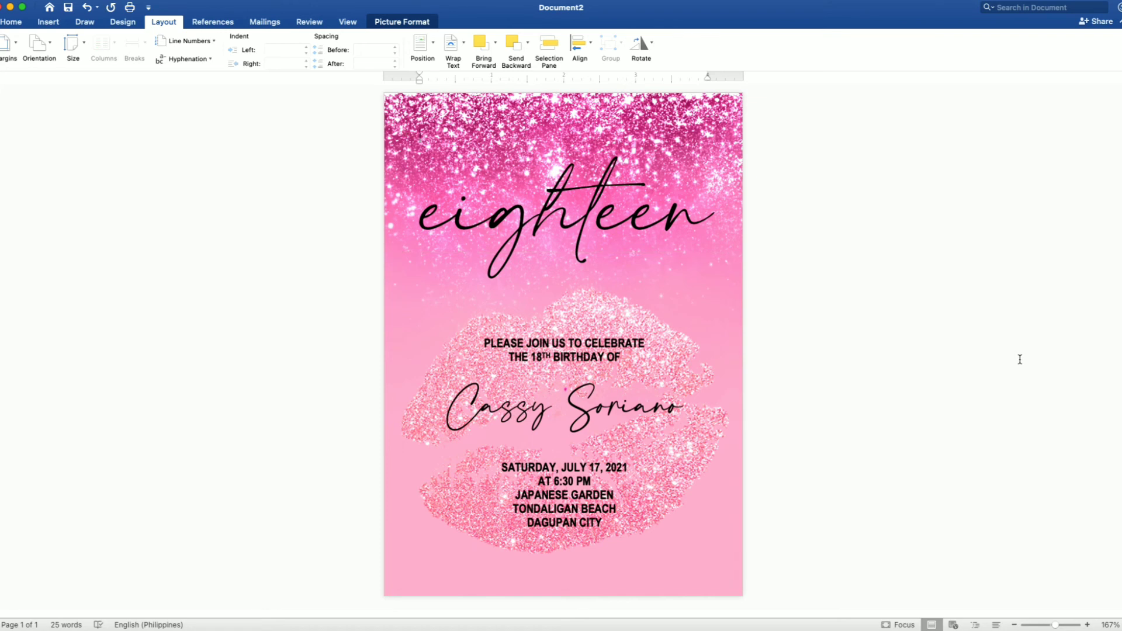